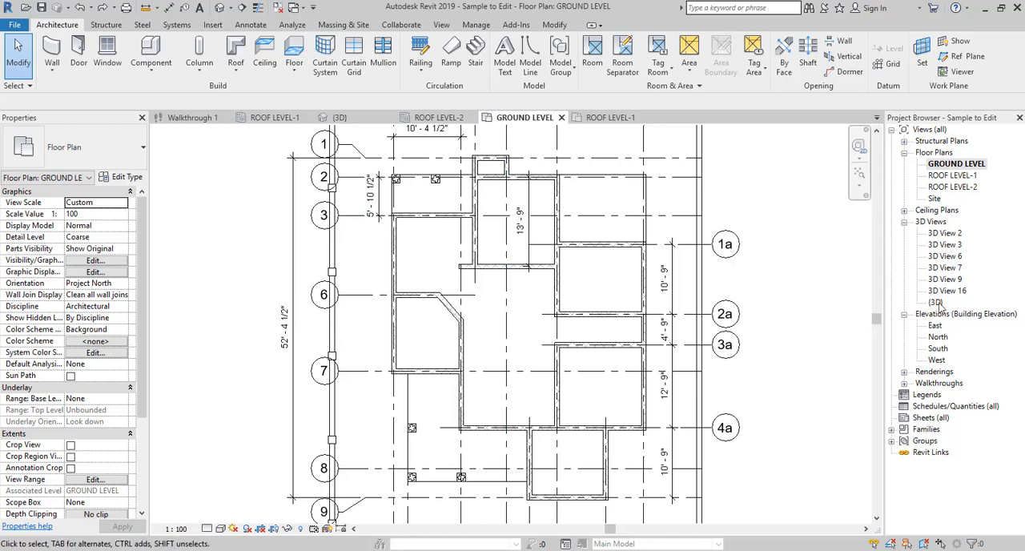
# - Look at the building in the {3D} view and return to the GROUND LEVEL floor plan
pyautogui.doubleClick(937, 302)
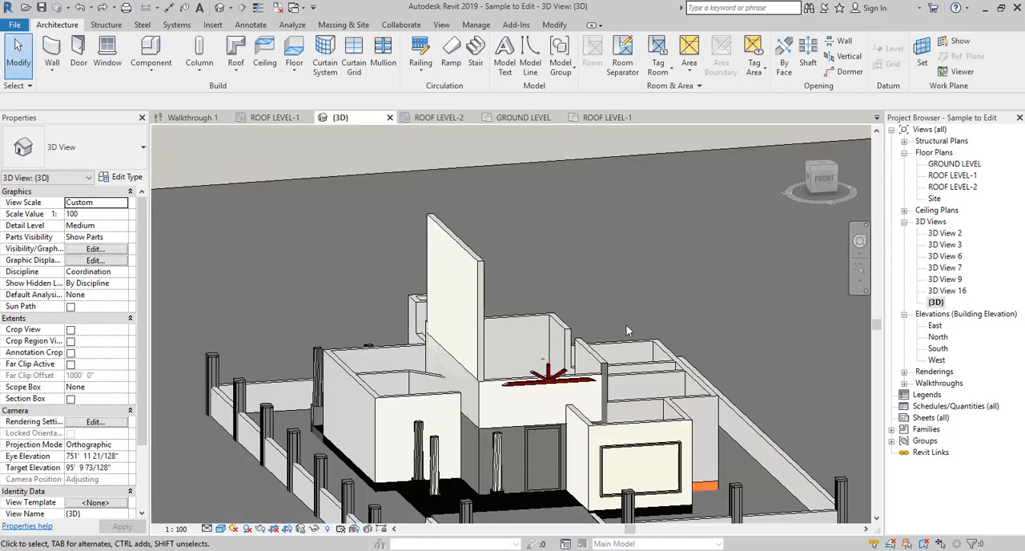
pyautogui.doubleClick(947, 165)
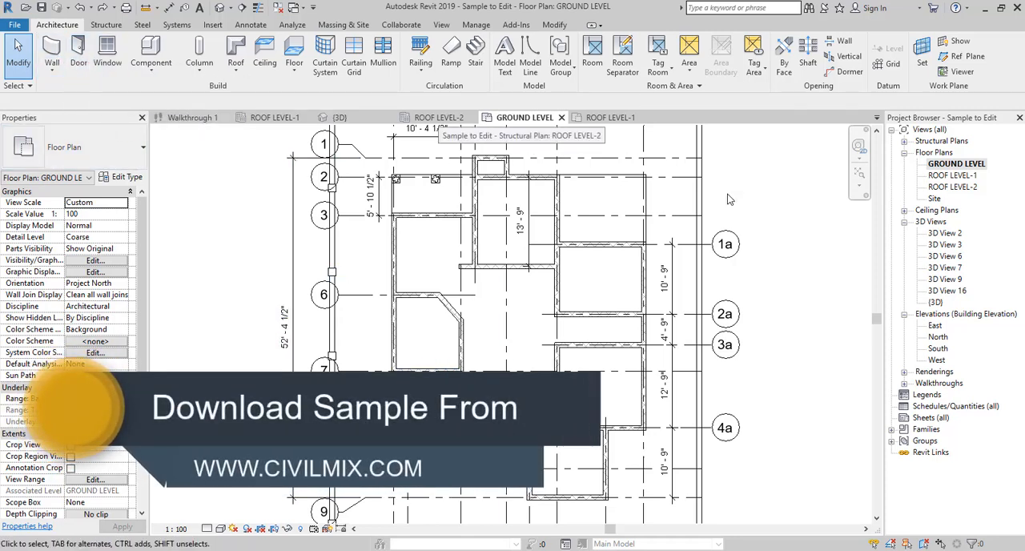
pyautogui.click(929, 153)
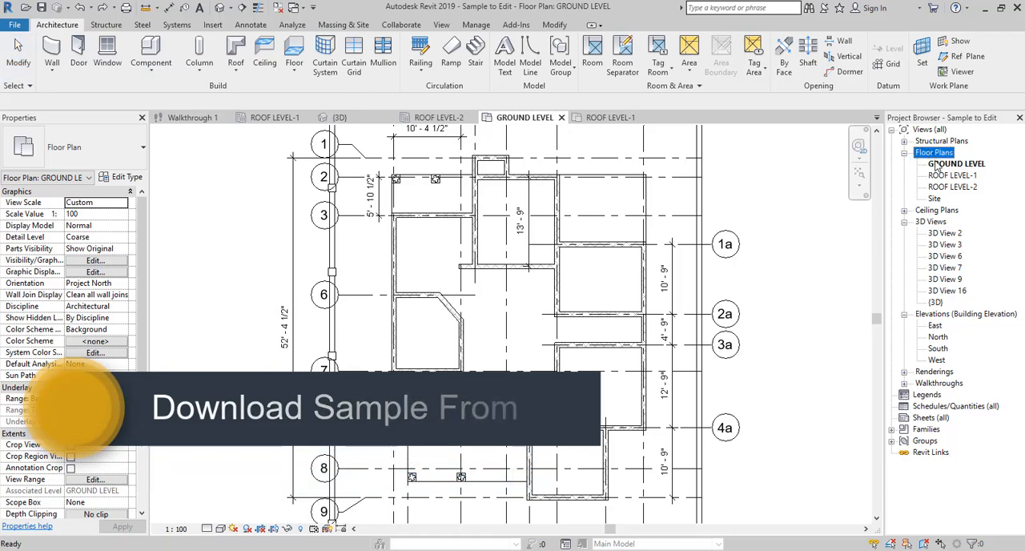
# - Start the Door command and browse from its type properties to the Doors folder of the South Asia family library
pyautogui.click(79, 69)
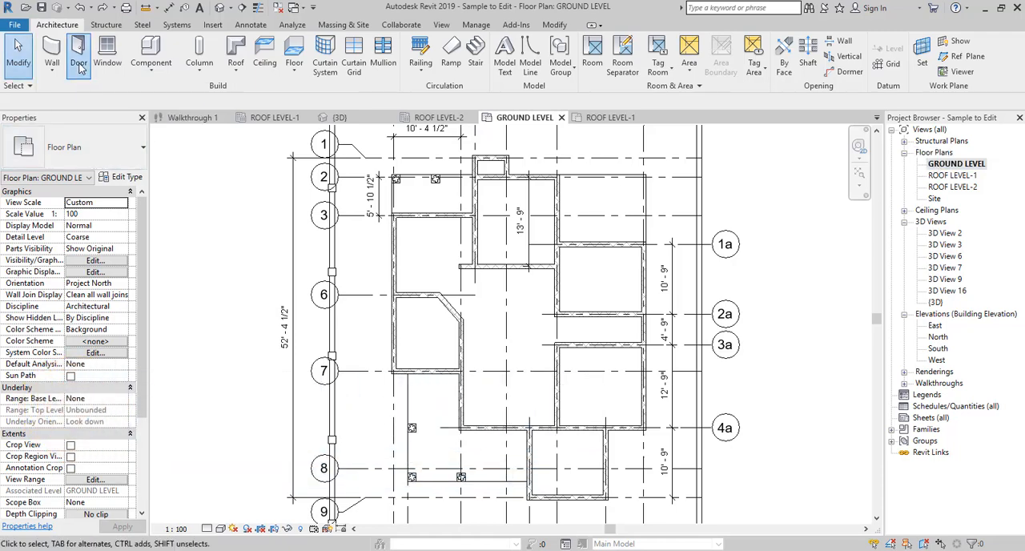
pyautogui.click(116, 180)
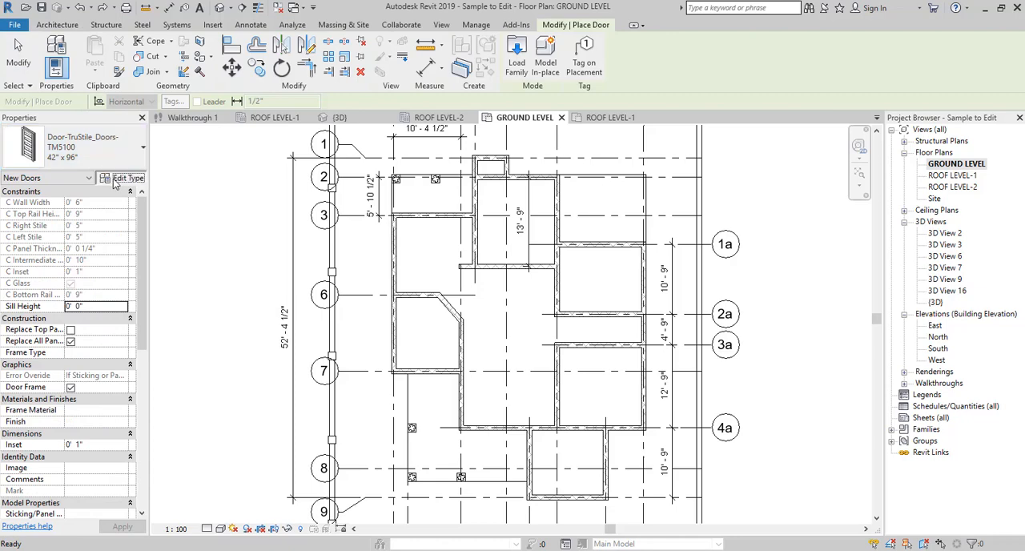
pyautogui.click(584, 113)
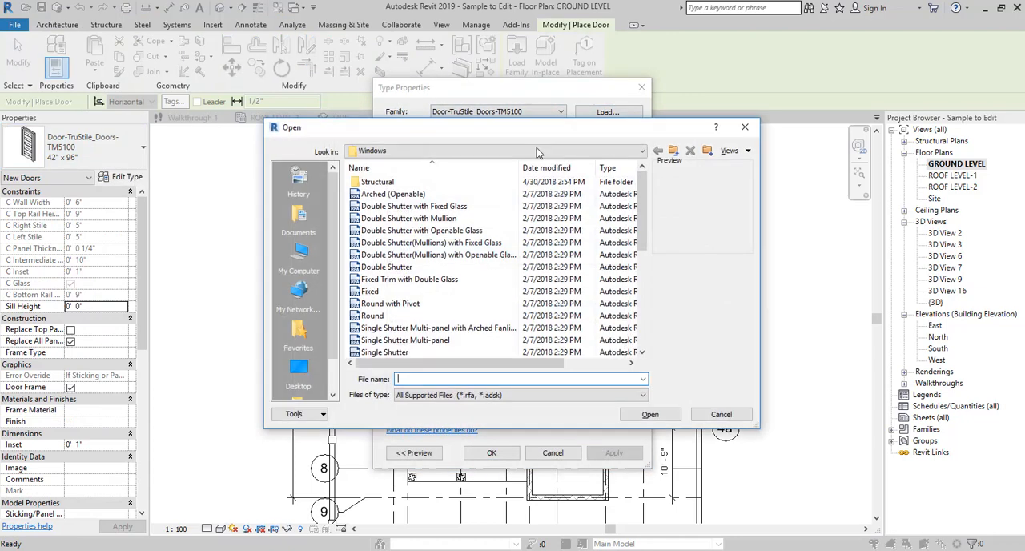
pyautogui.click(402, 206)
pyautogui.click(398, 194)
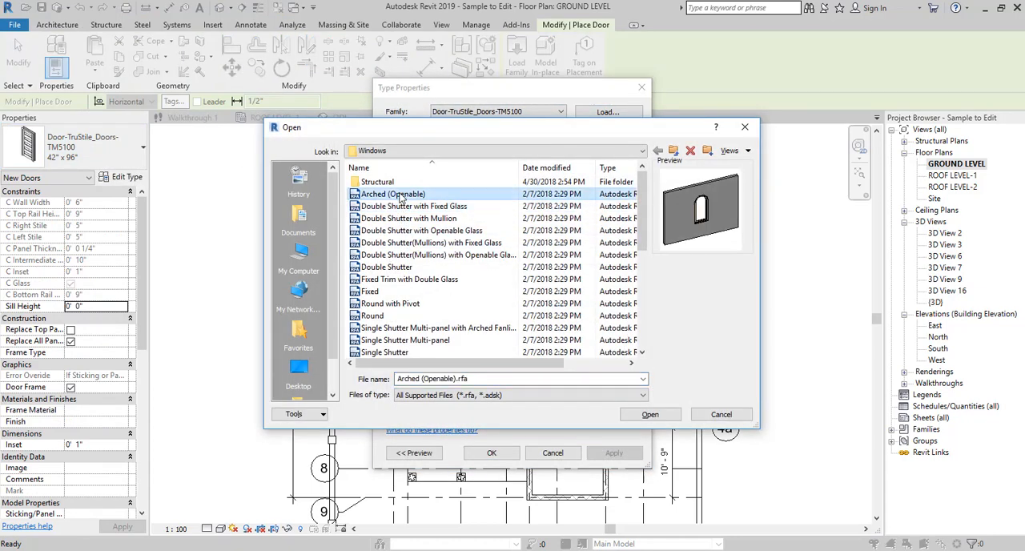
pyautogui.click(674, 152)
pyautogui.moveTo(645, 233); pyautogui.dragTo(644, 274)
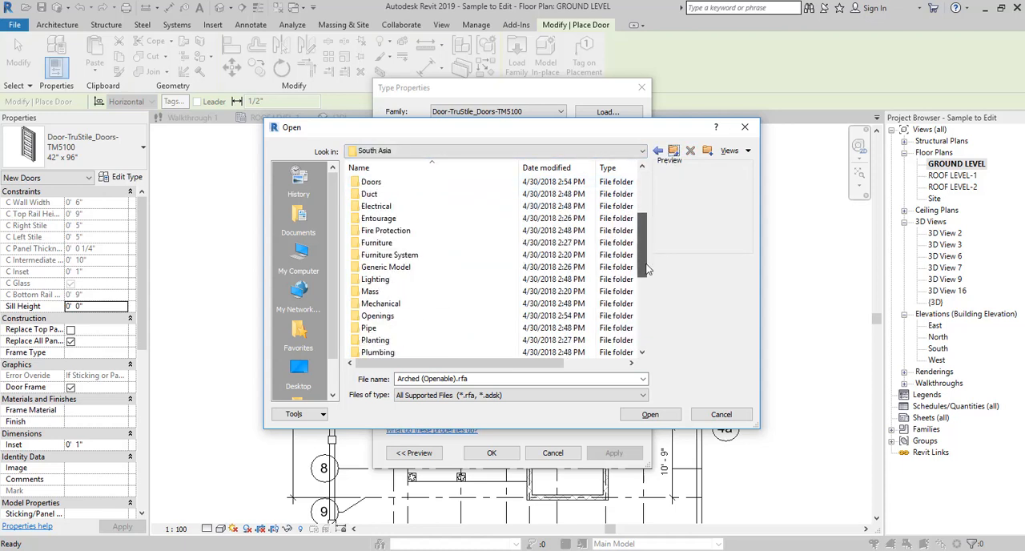
pyautogui.click(511, 269)
pyautogui.scroll(1, 511, 282)
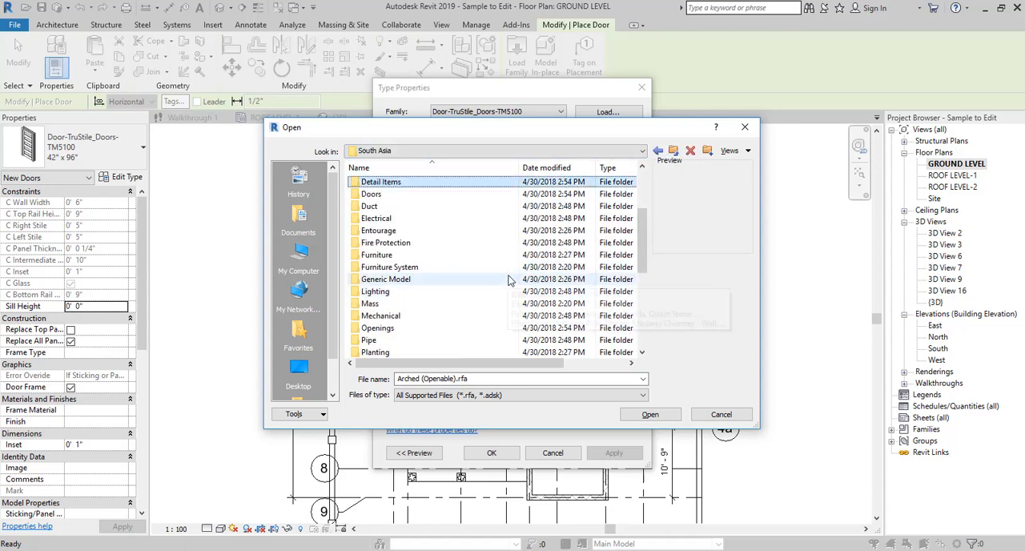
pyautogui.click(458, 195)
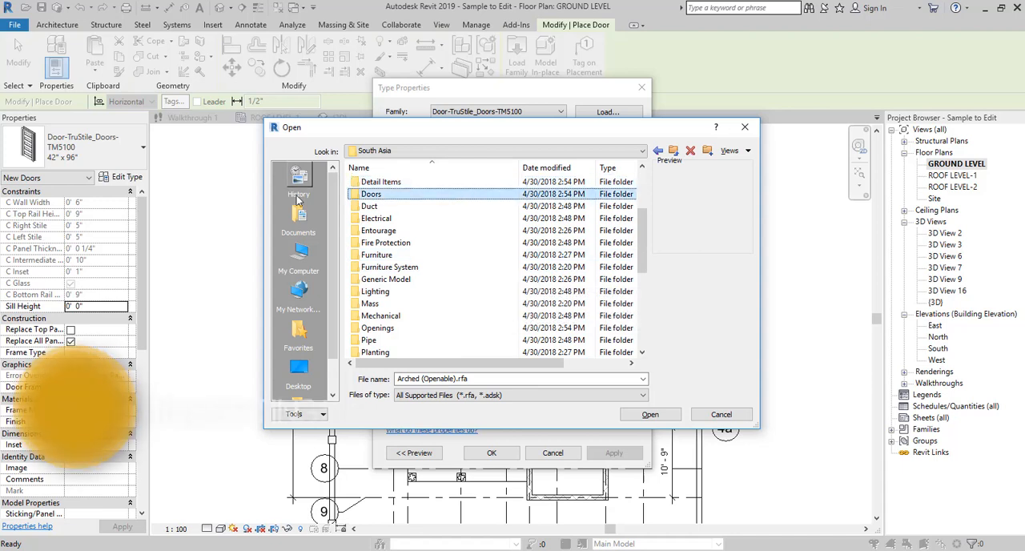
pyautogui.doubleClick(377, 195)
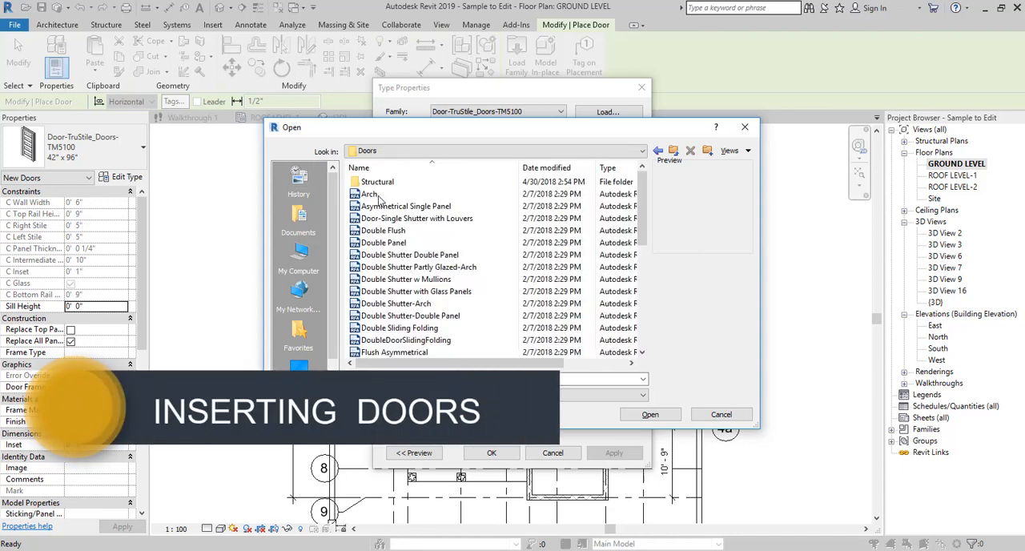
# - Preview the door families in the Doors folder one after another to compare their designs
pyautogui.click(387, 206)
pyautogui.press('Down')
pyautogui.press('Down')
pyautogui.press('Down')
pyautogui.press('Down')
pyautogui.press('Down')
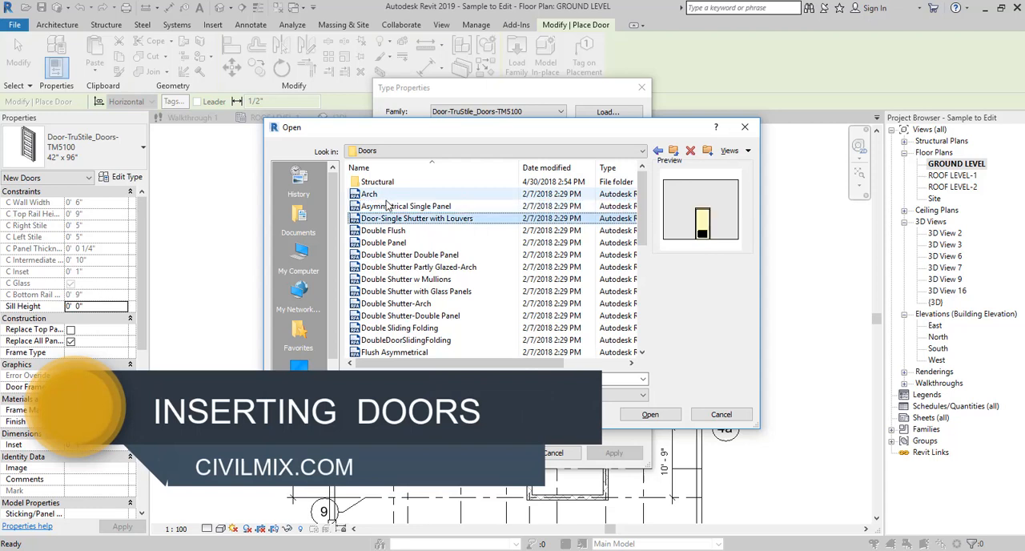
pyautogui.press('Down')
pyautogui.press('Down')
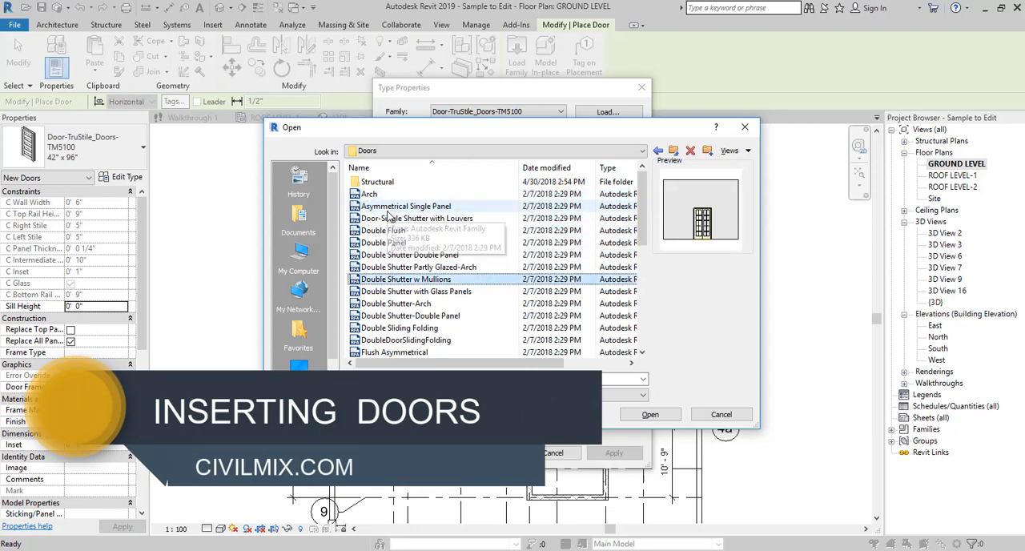
pyautogui.press('Down')
pyautogui.press('Down')
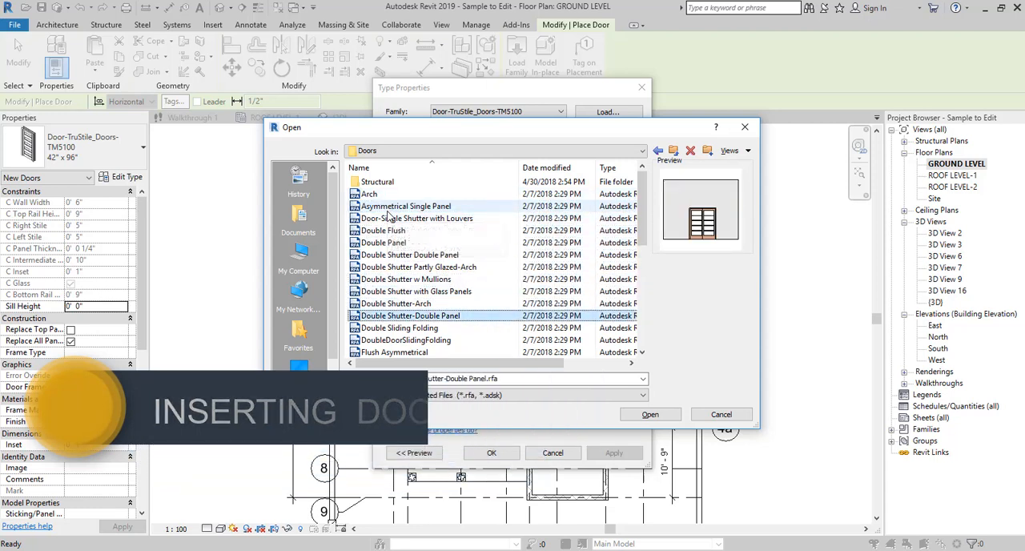
pyautogui.press('Down')
pyautogui.press('Down')
pyautogui.press('Down')
pyautogui.press('Down')
pyautogui.press('Down')
pyautogui.press('Down')
pyautogui.press('Down')
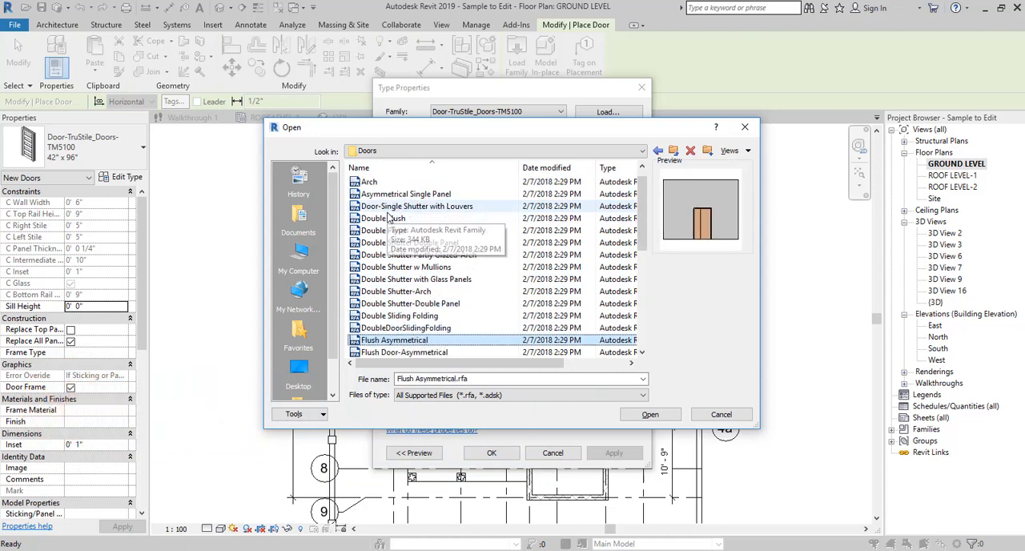
pyautogui.press('Down')
pyautogui.press('Down')
pyautogui.press('Down')
pyautogui.press('Down')
pyautogui.press('Down')
pyautogui.press('Down')
pyautogui.press('Down')
pyautogui.press('Down')
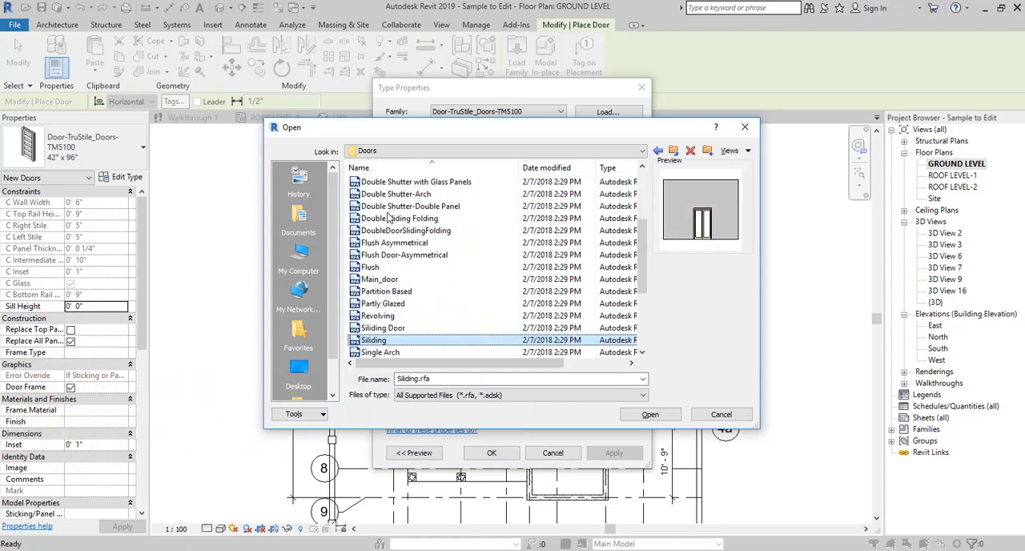
pyautogui.press('Down')
pyautogui.press('Down')
pyautogui.press('Down')
pyautogui.press('Down')
pyautogui.press('Down')
pyautogui.press('Down')
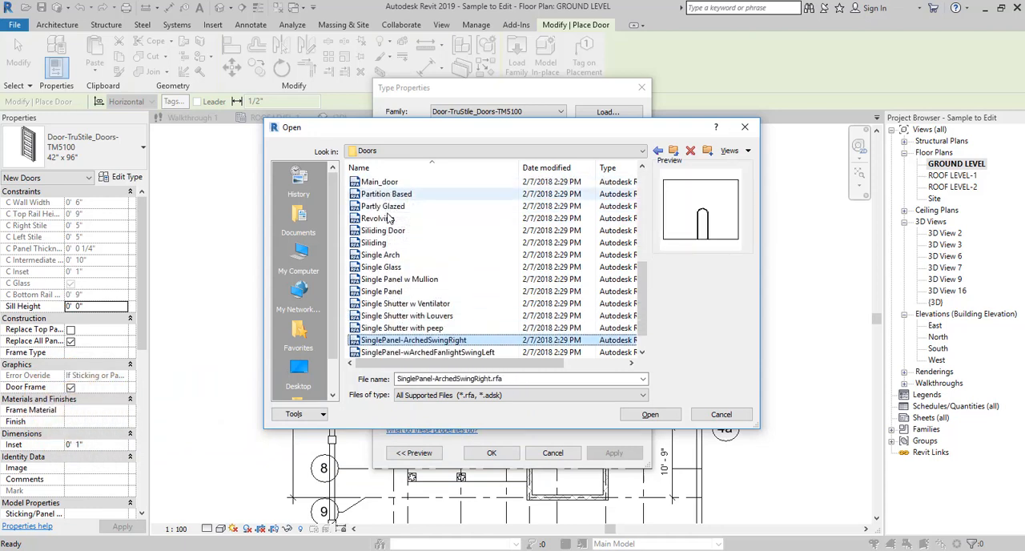
pyautogui.press('Up')
pyautogui.press('Up')
pyautogui.press('Up')
pyautogui.press('Up')
pyautogui.press('Up')
pyautogui.press('Up')
pyautogui.press('Up')
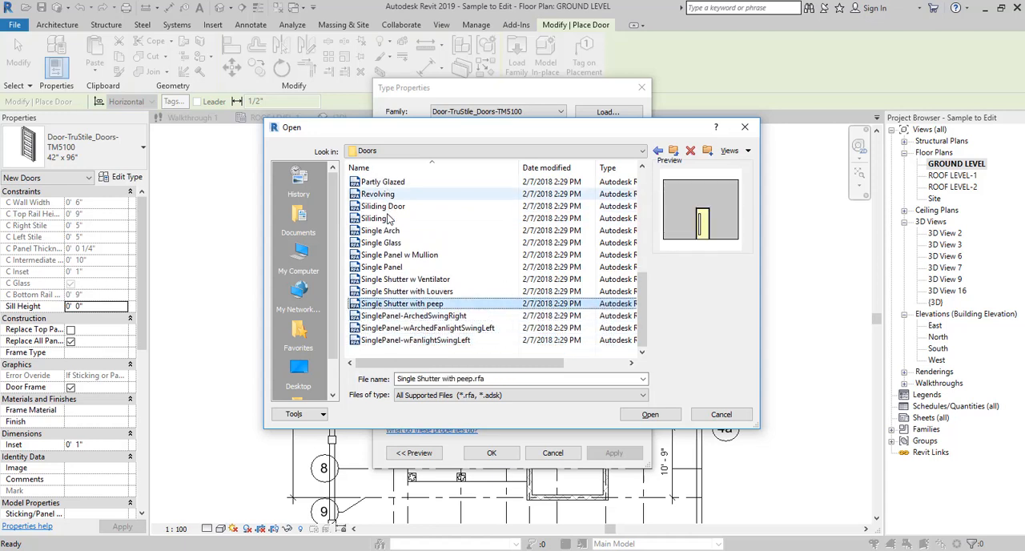
pyautogui.press('Up')
pyautogui.press('Up')
pyautogui.press('Up')
pyautogui.press('Up')
pyautogui.press('Up')
pyautogui.press('Up')
pyautogui.press('Up')
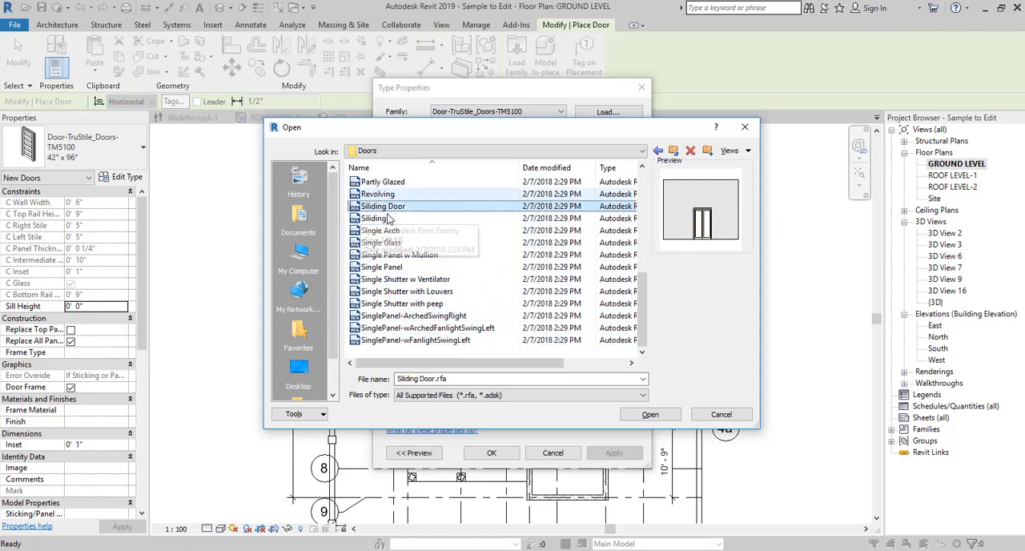
pyautogui.press('Up')
pyautogui.press('Up')
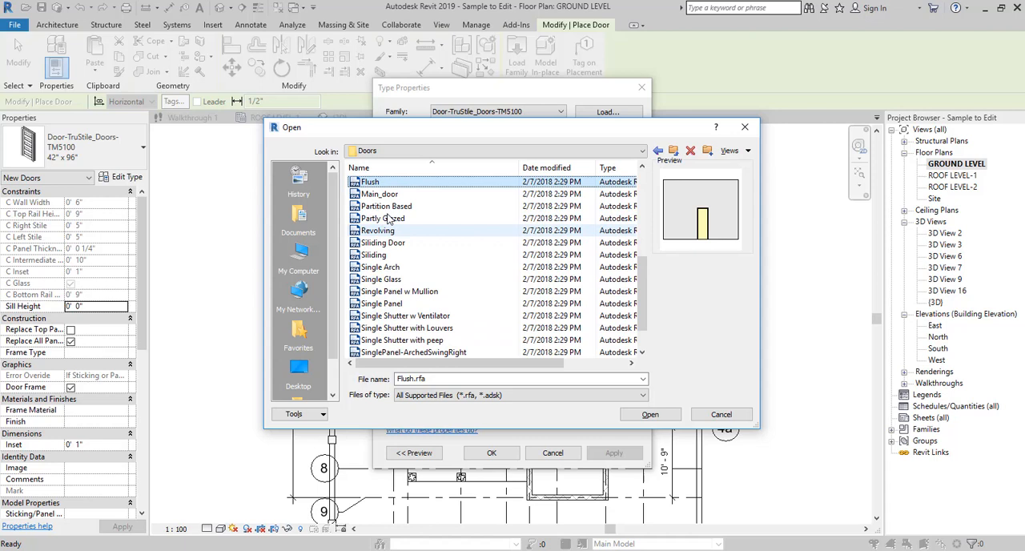
pyautogui.press('Up')
pyautogui.press('Up')
pyautogui.press('Up')
pyautogui.press('Up')
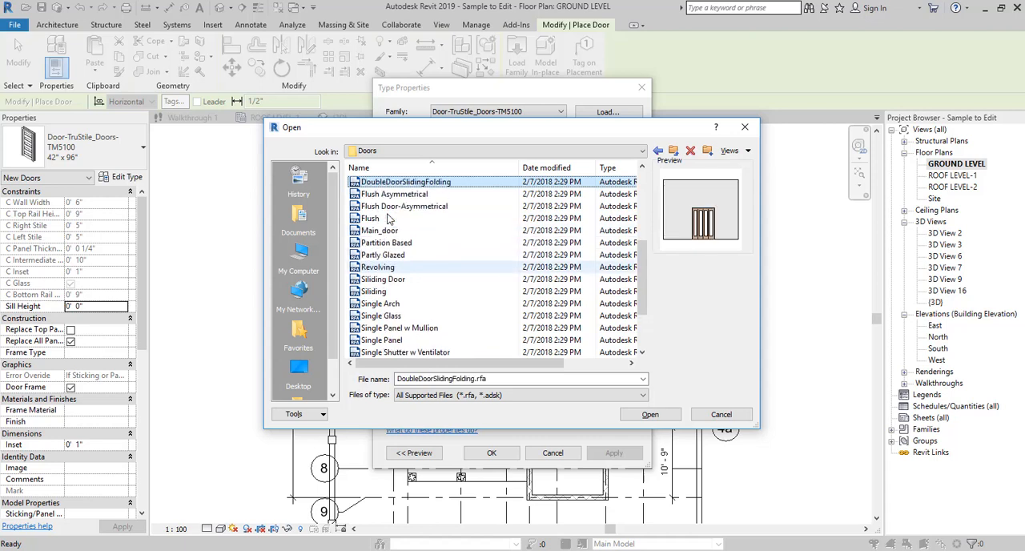
pyautogui.press('Up')
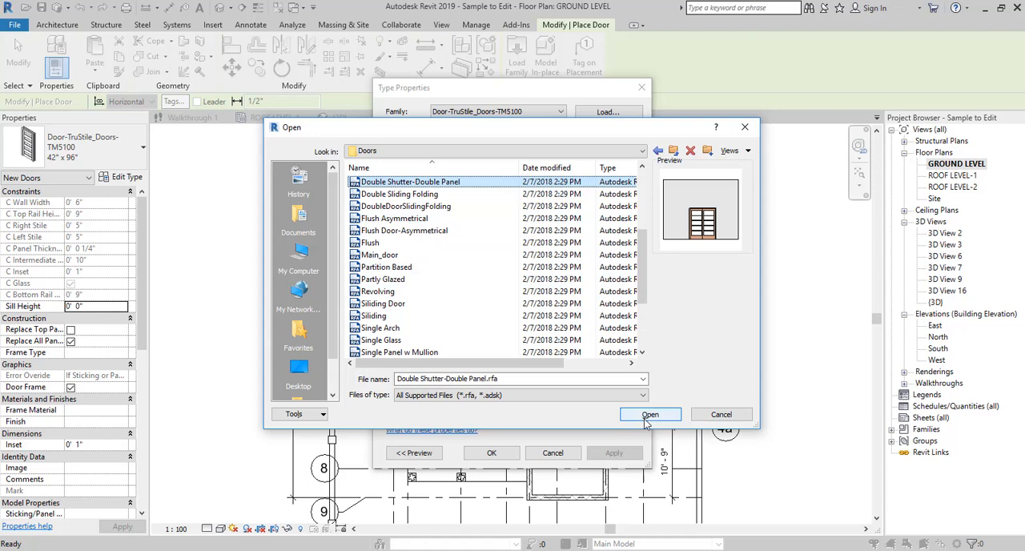
pyautogui.press('Up')
# - Load the Double Shutter w Mullions door family and accept its 1200 x 2100 mm type for placement
pyautogui.press('Up')
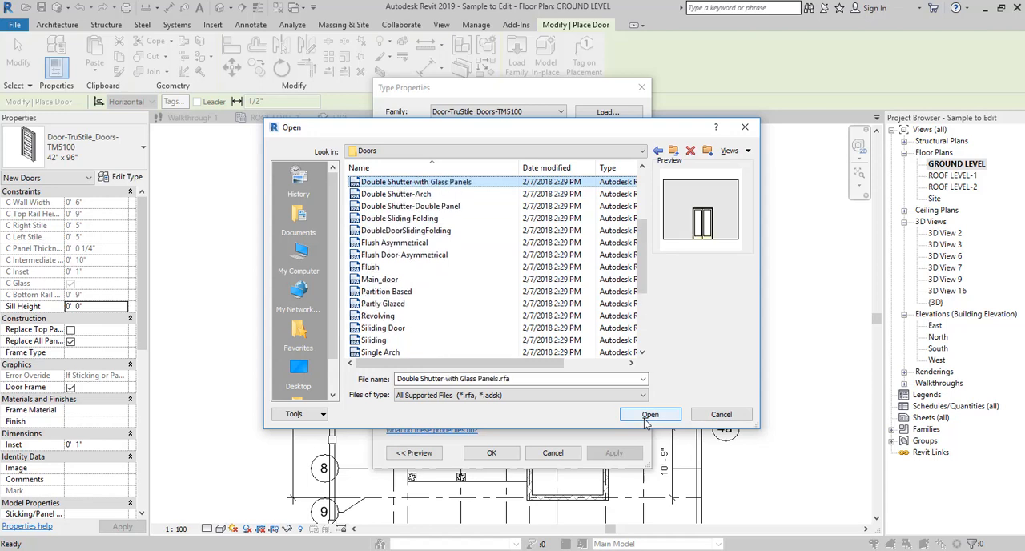
pyautogui.press('Up')
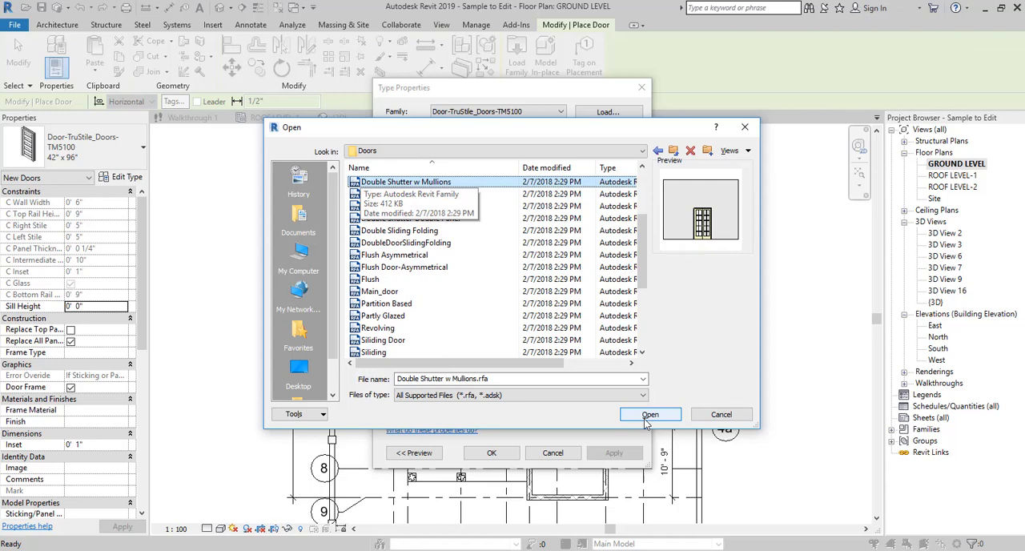
pyautogui.press('Up')
pyautogui.press('Down')
pyautogui.click(649, 415)
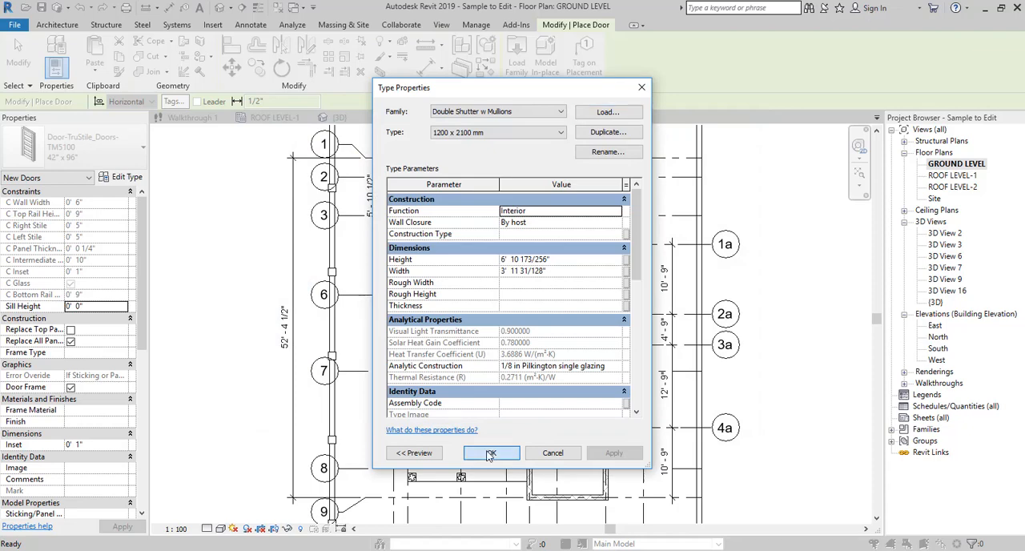
pyautogui.click(490, 453)
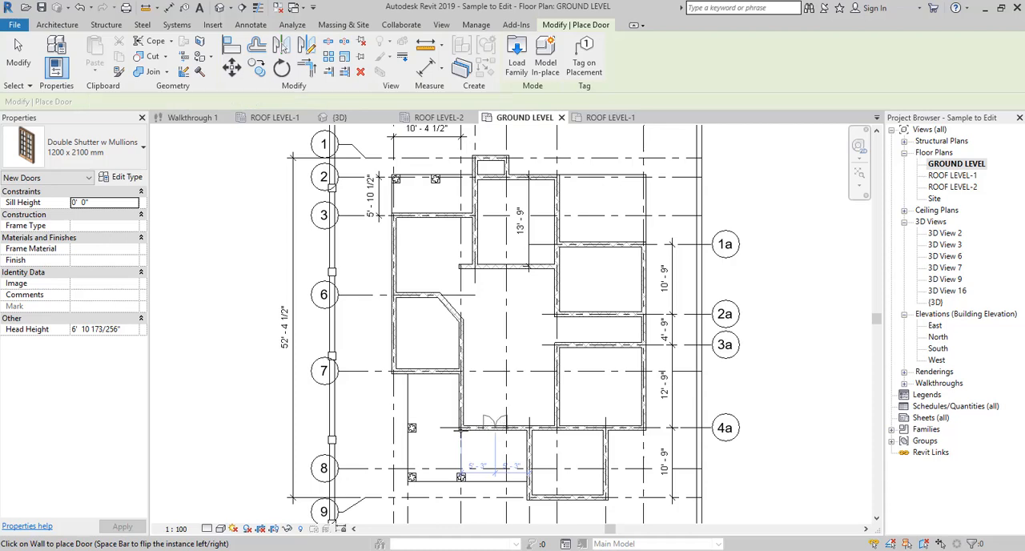
# - Reopen the Doors family folder from the door's type properties and preview further families, from the arched to the flush designs
pyautogui.click(120, 177)
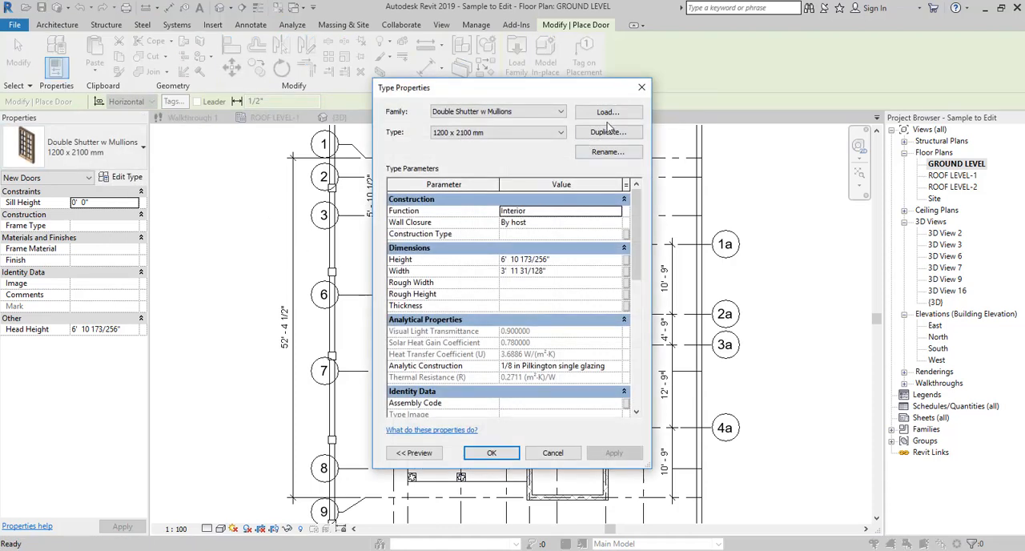
pyautogui.click(608, 112)
pyautogui.click(437, 255)
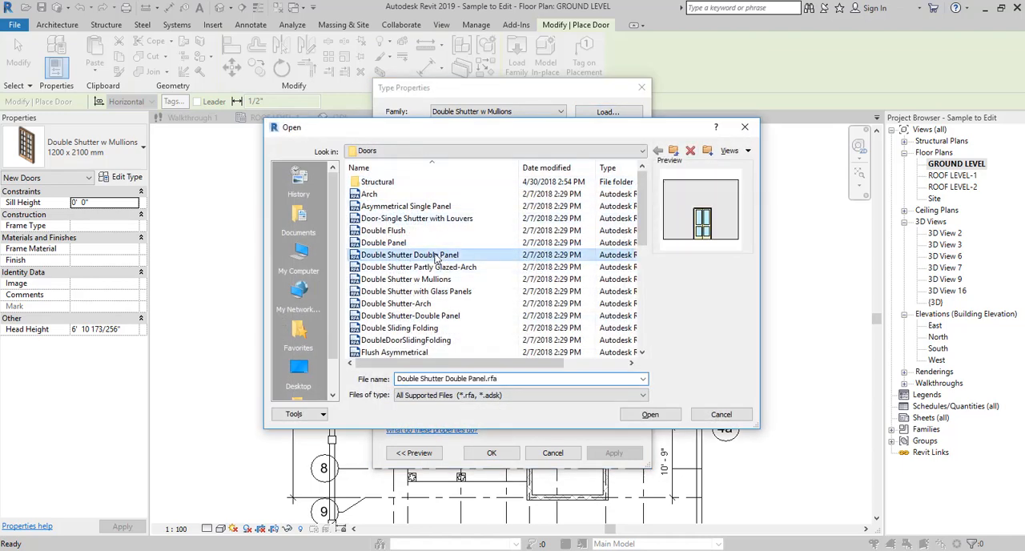
pyautogui.press('Up')
pyautogui.press('Up')
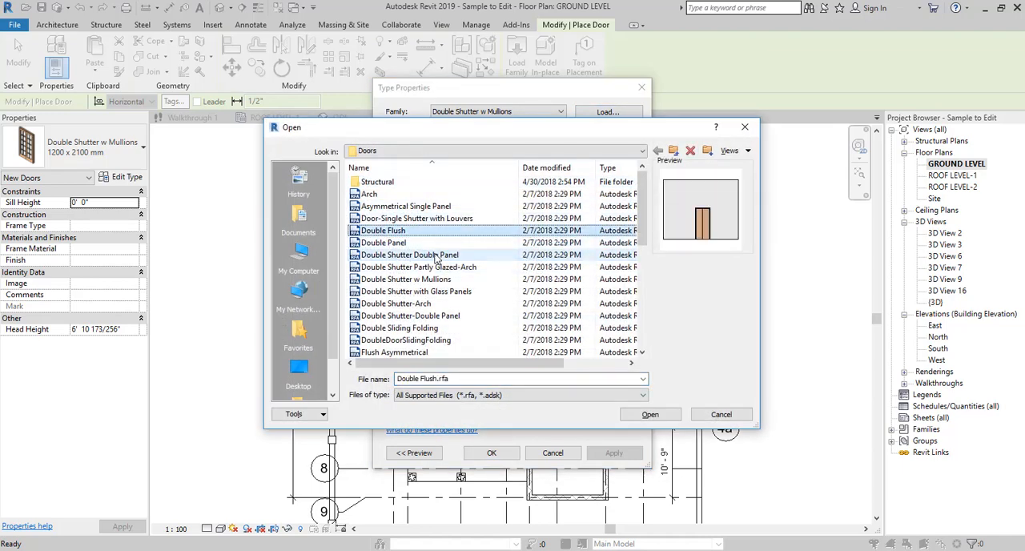
pyautogui.press('Up')
pyautogui.press('Up')
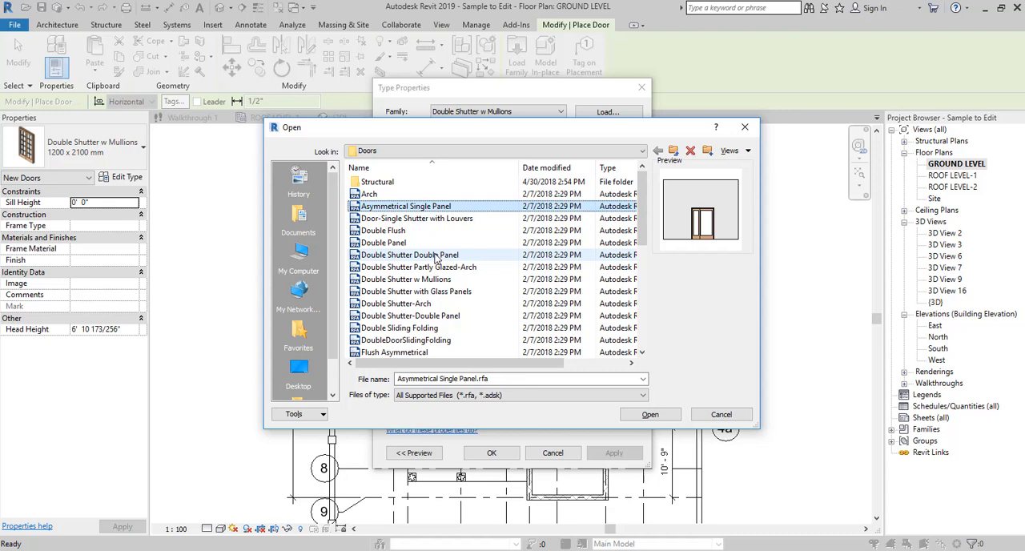
pyautogui.press('Up')
pyautogui.press('Down')
pyautogui.press('Down')
pyautogui.press('Down')
pyautogui.press('Down')
pyautogui.press('Down')
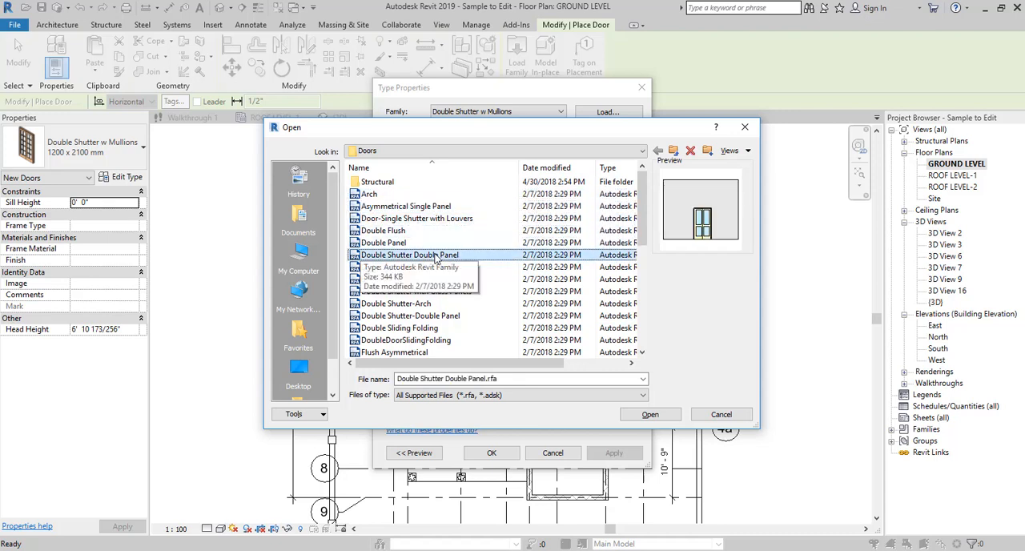
pyautogui.press('Down')
pyautogui.press('Down')
pyautogui.press('Down')
pyautogui.press('Down')
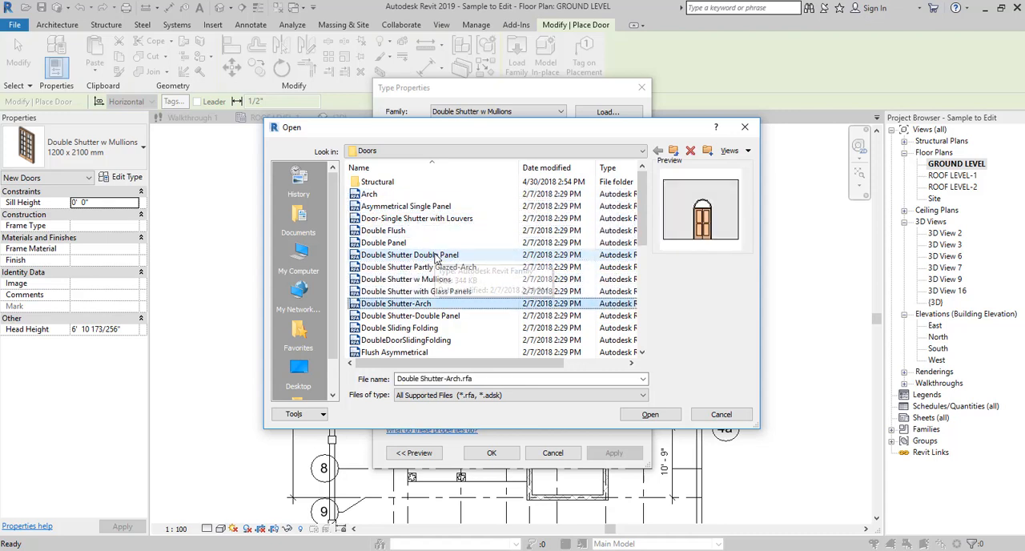
pyautogui.press('Down')
pyautogui.press('Down')
pyautogui.press('Down')
pyautogui.press('Down')
pyautogui.press('Down')
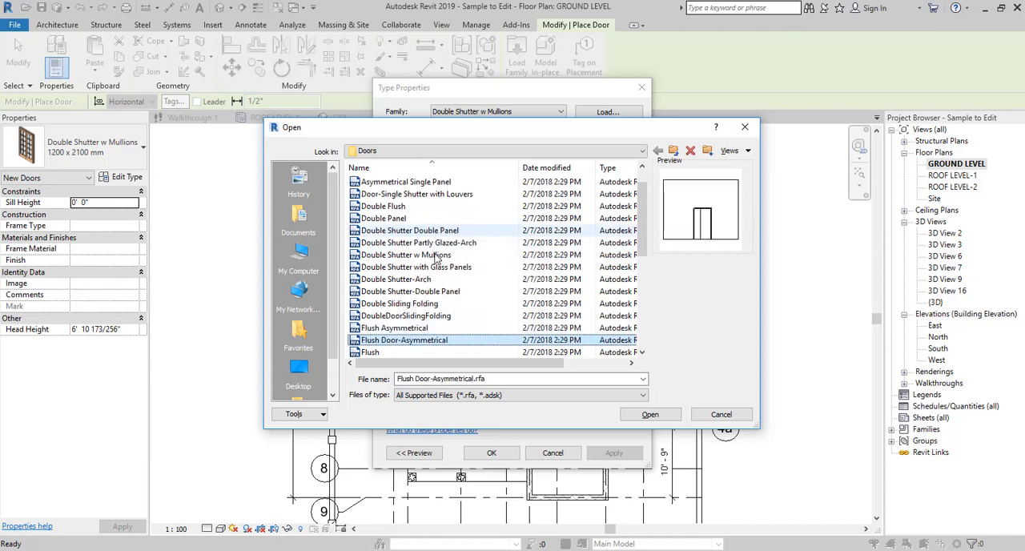
# - Compare the remaining door families, load the Flush family and accept its 750 x 2100 mm type for placement
pyautogui.press('Down')
pyautogui.press('Down')
pyautogui.press('Up')
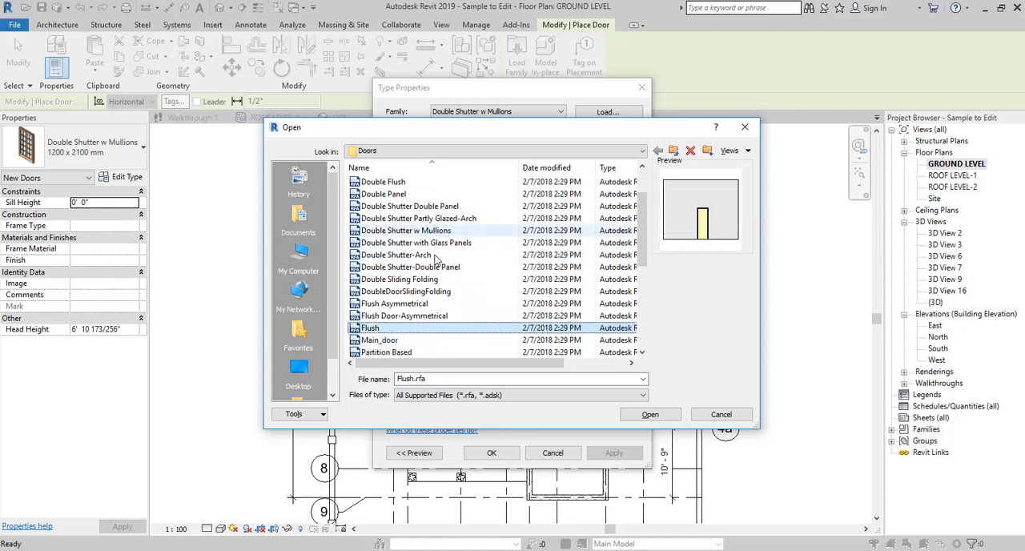
pyautogui.press('Up')
pyautogui.press('Down')
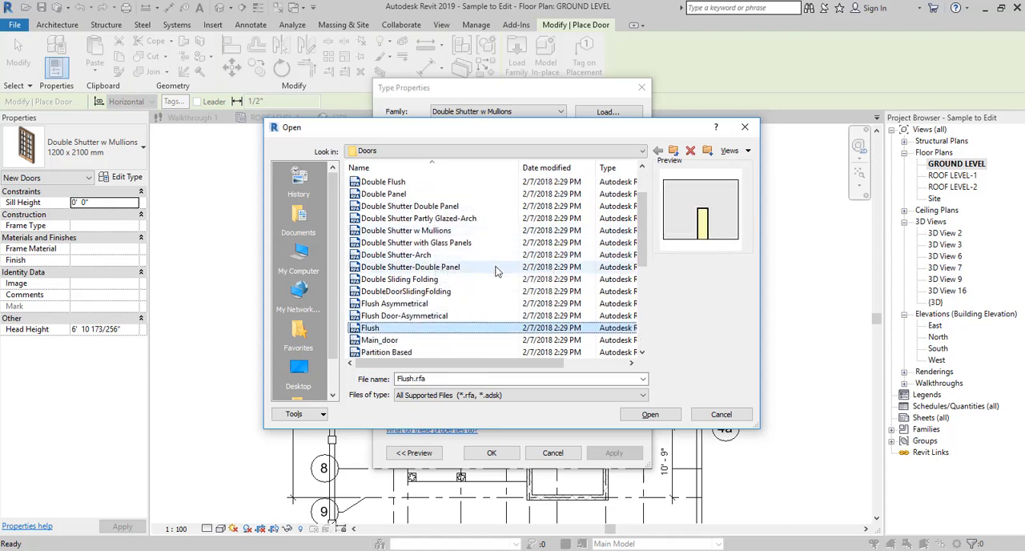
pyautogui.press('Down')
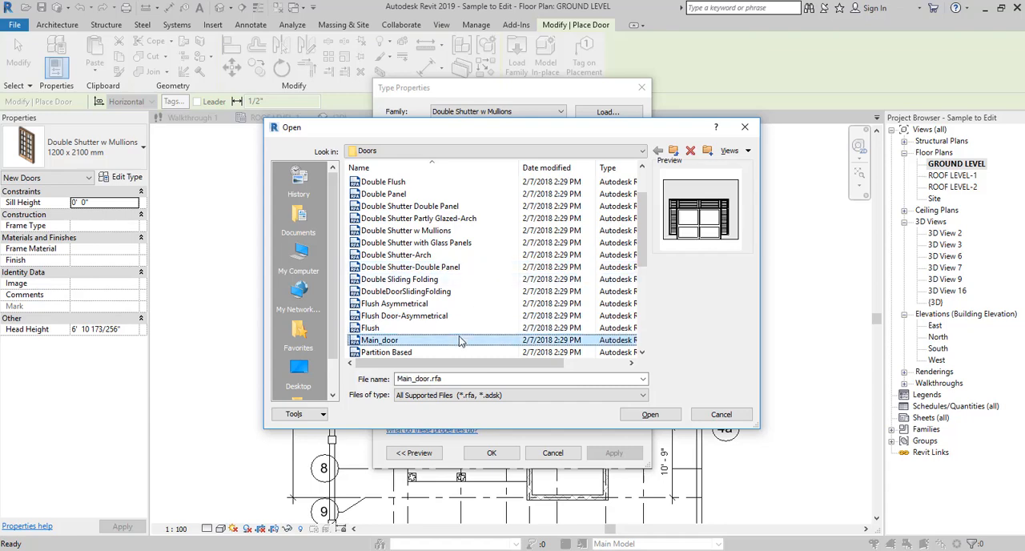
pyautogui.press('Up')
pyautogui.click(623, 418)
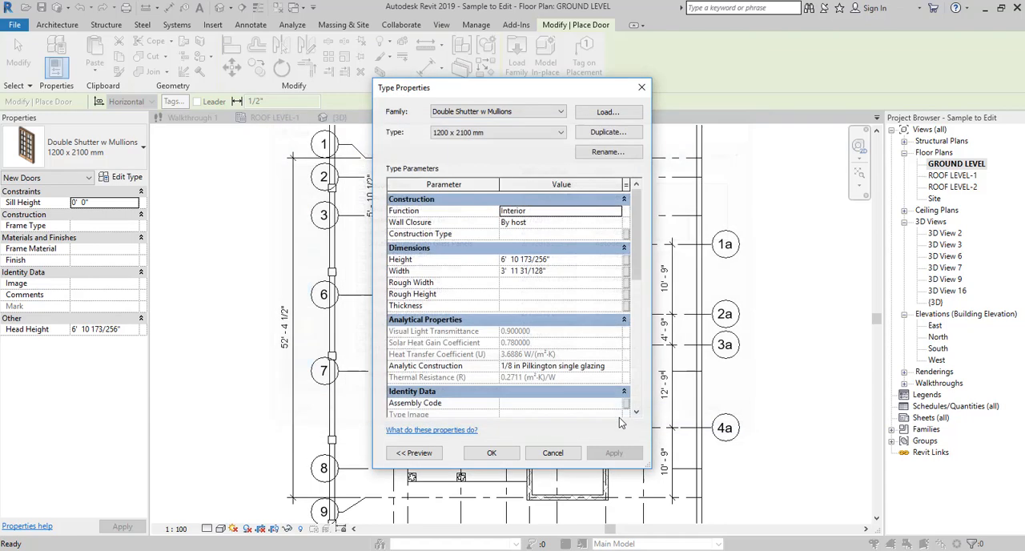
pyautogui.click(492, 452)
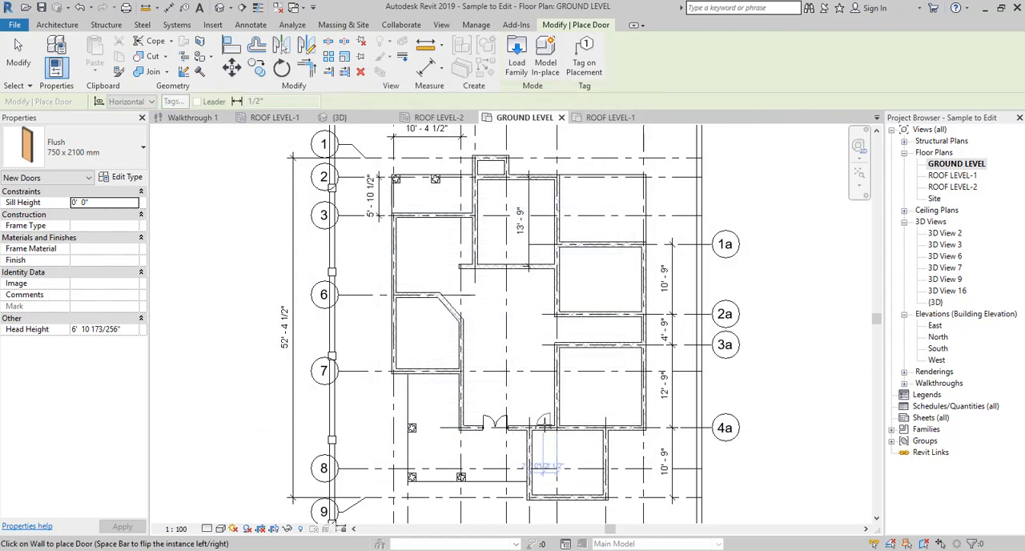
# - Place 750 x 2100 mm Flush doors in the walls of the individual rooms on the ground-level plan
pyautogui.click(552, 389)
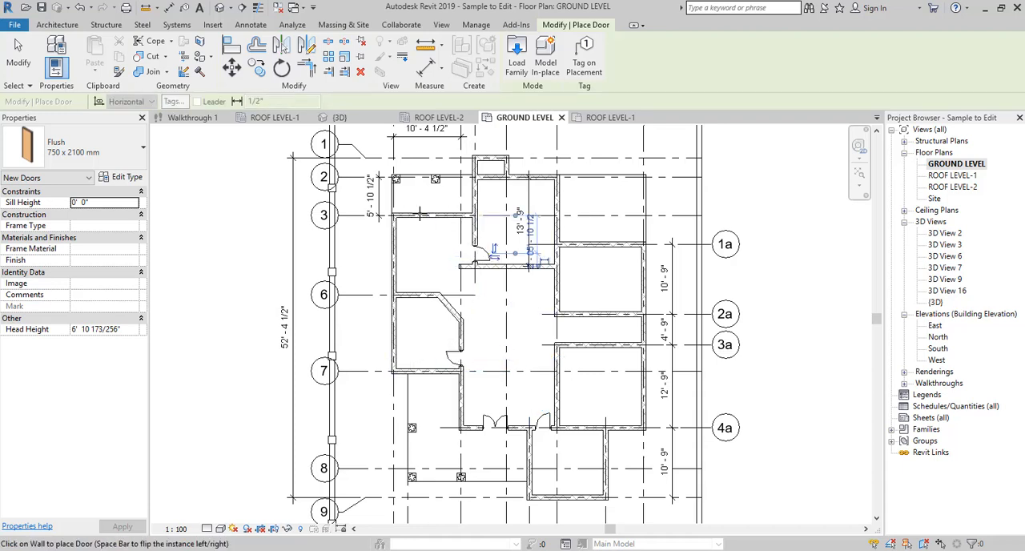
pyautogui.click(411, 217)
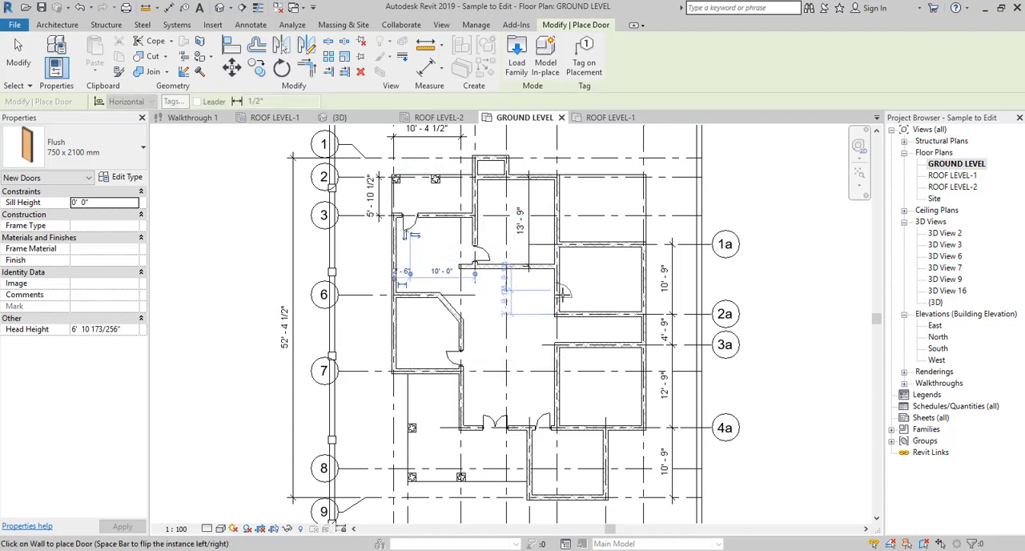
pyautogui.click(564, 296)
pyautogui.click(569, 349)
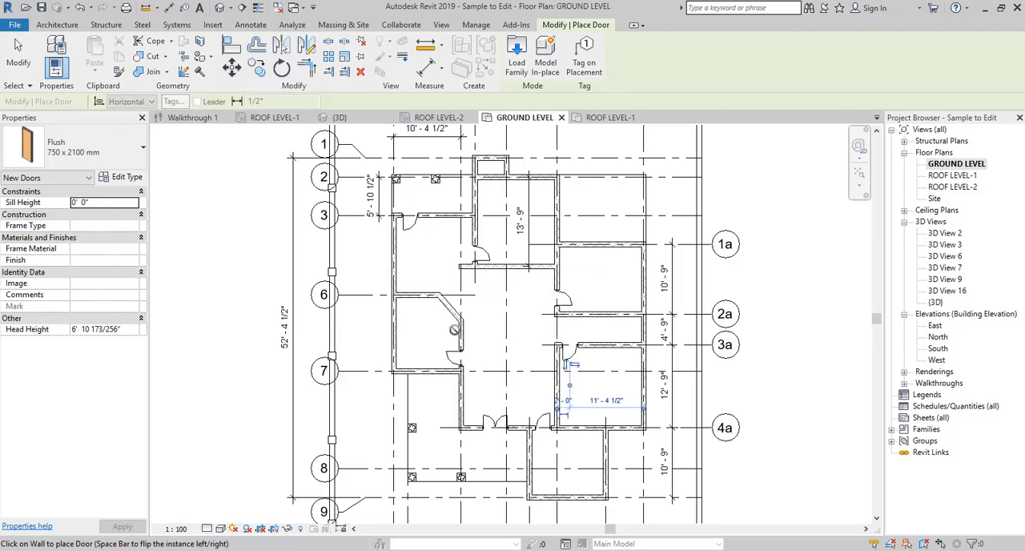
# - Flip the facing and hinge side of the single Flush door on gridline 4a so it swings into the room below
pyautogui.click(860, 186)
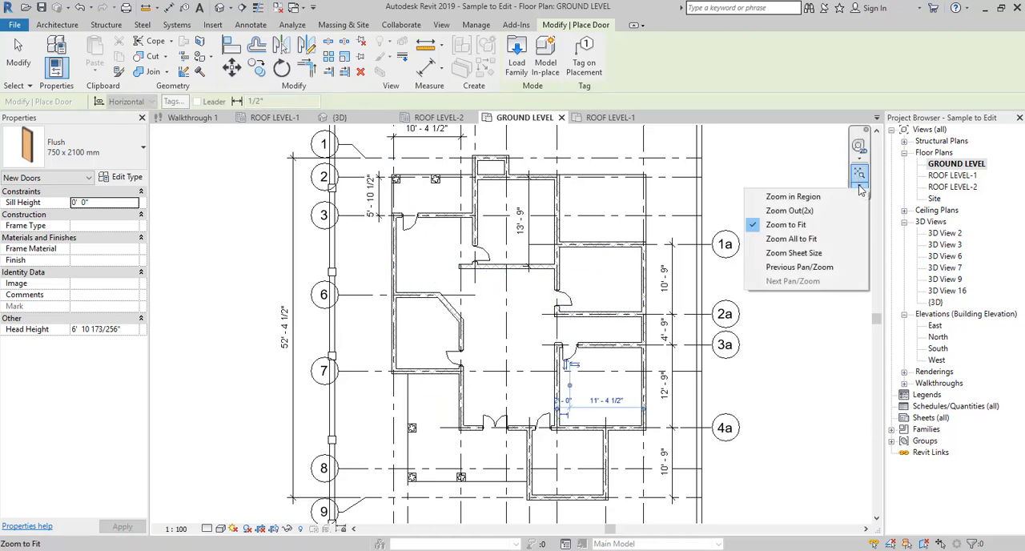
pyautogui.click(835, 197)
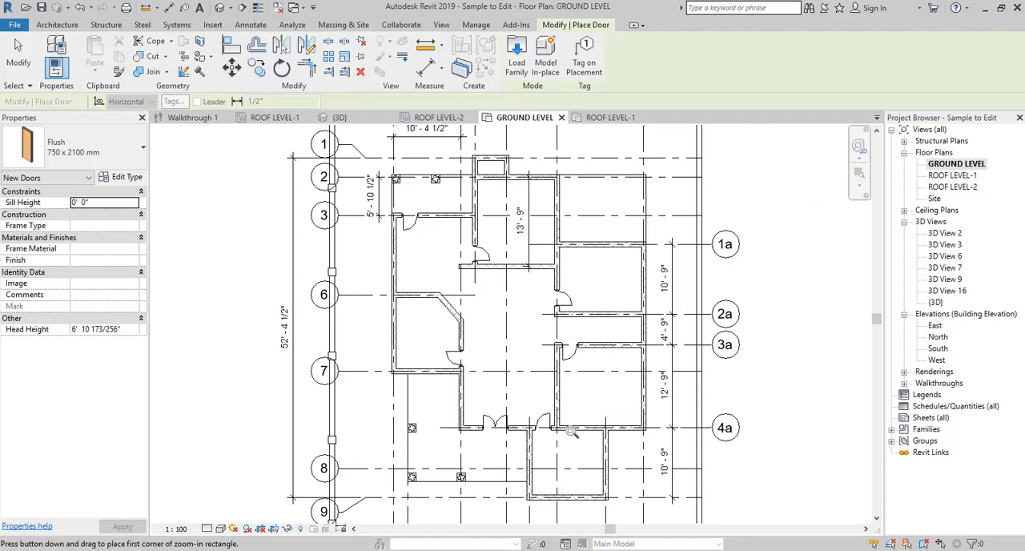
pyautogui.moveTo(590, 389); pyautogui.dragTo(509, 462)
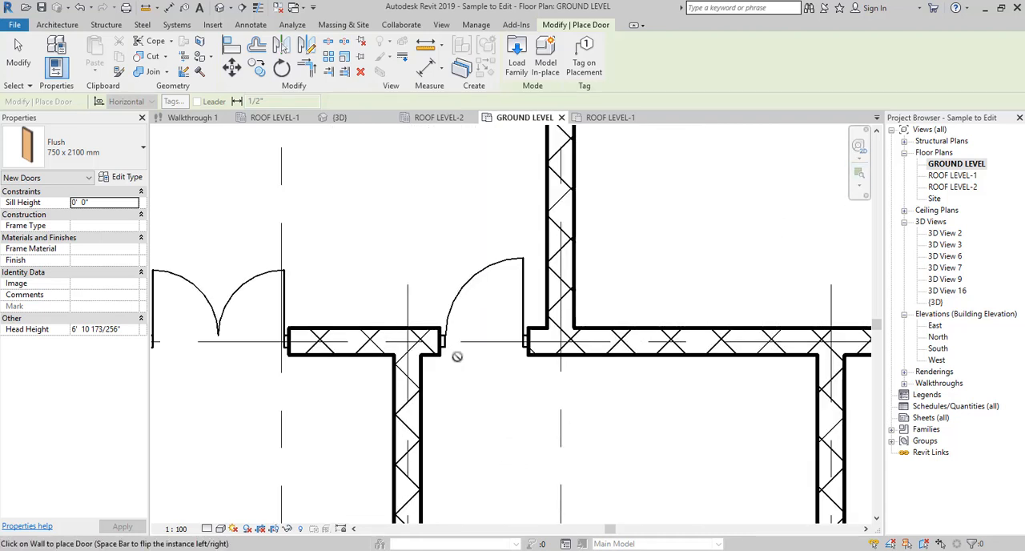
pyautogui.press('Escape')
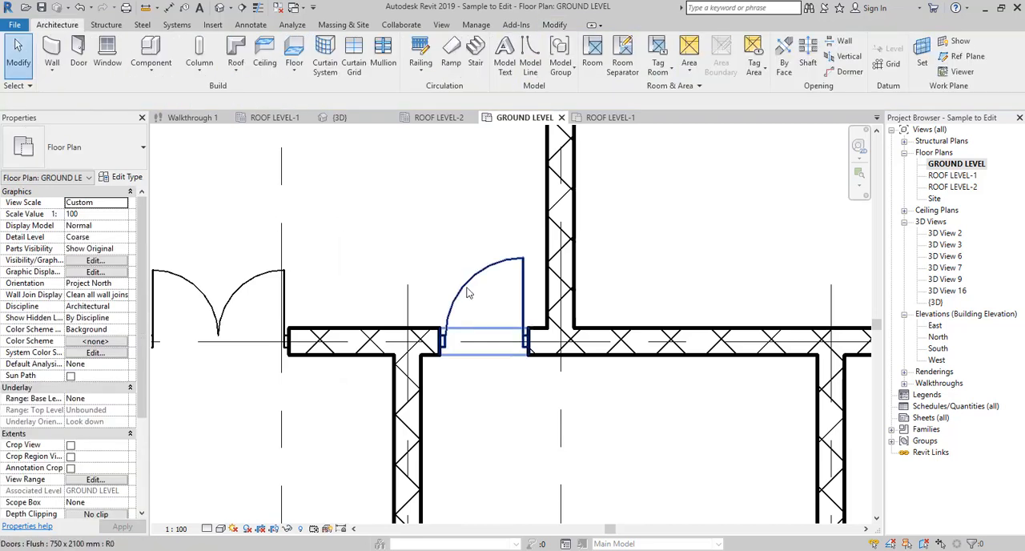
pyautogui.click(468, 293)
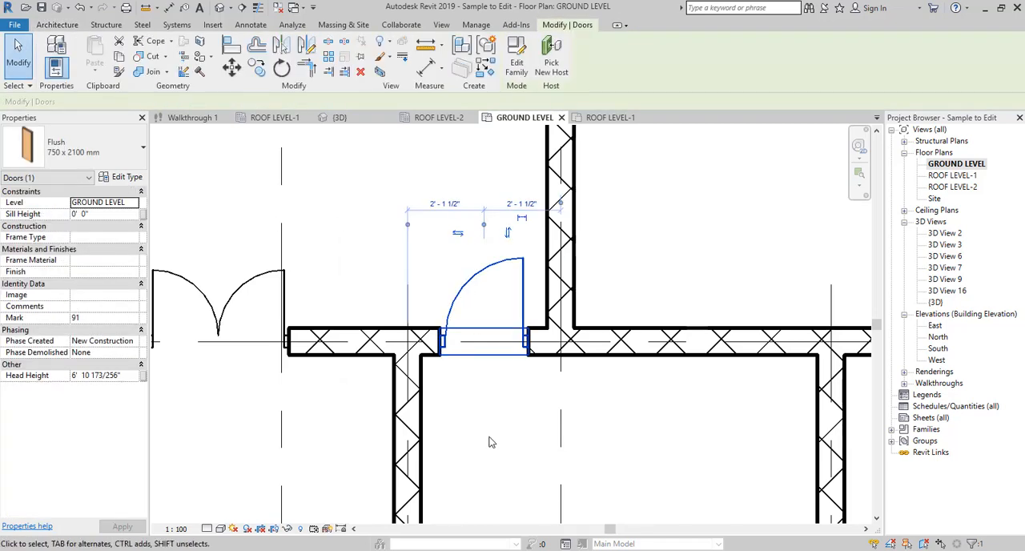
pyautogui.click(507, 234)
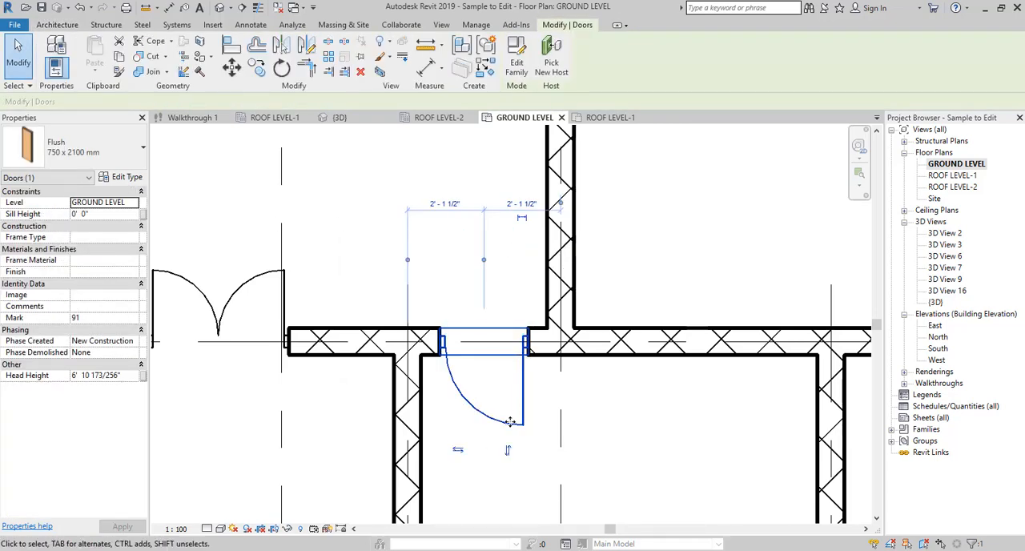
pyautogui.click(509, 453)
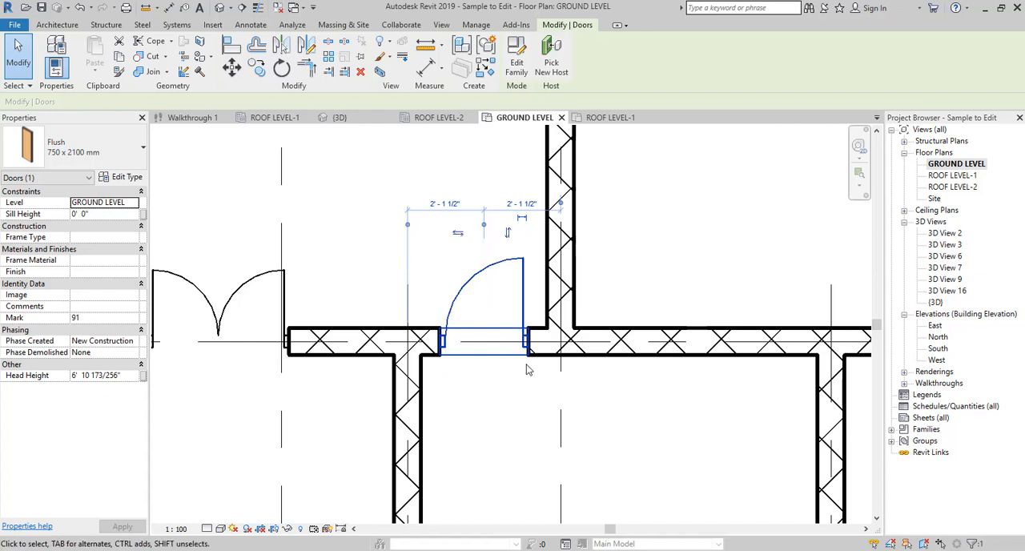
pyautogui.click(510, 233)
pyautogui.click(457, 452)
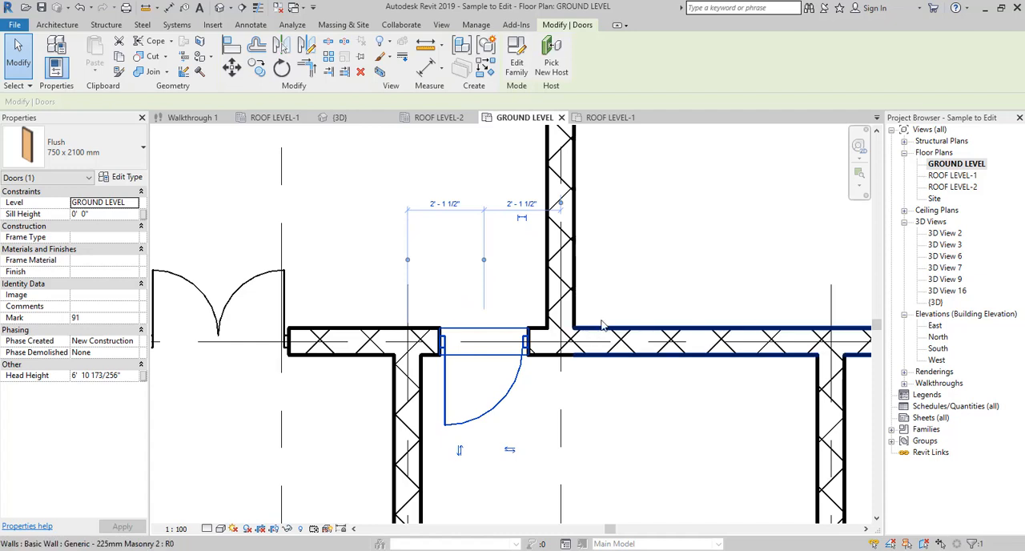
pyautogui.click(687, 223)
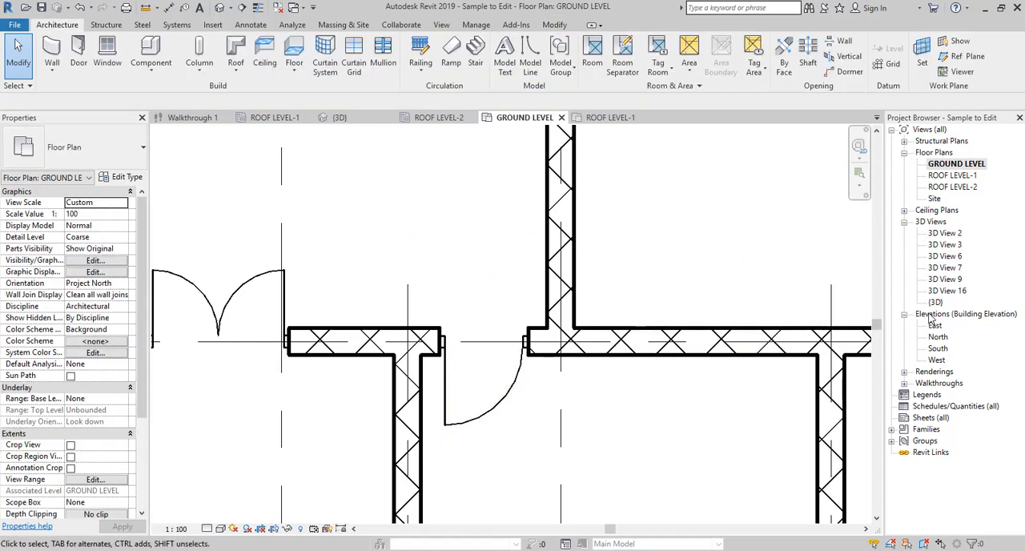
# - Examine the placed doors across the whole ground-level house plan
pyautogui.click(860, 193)
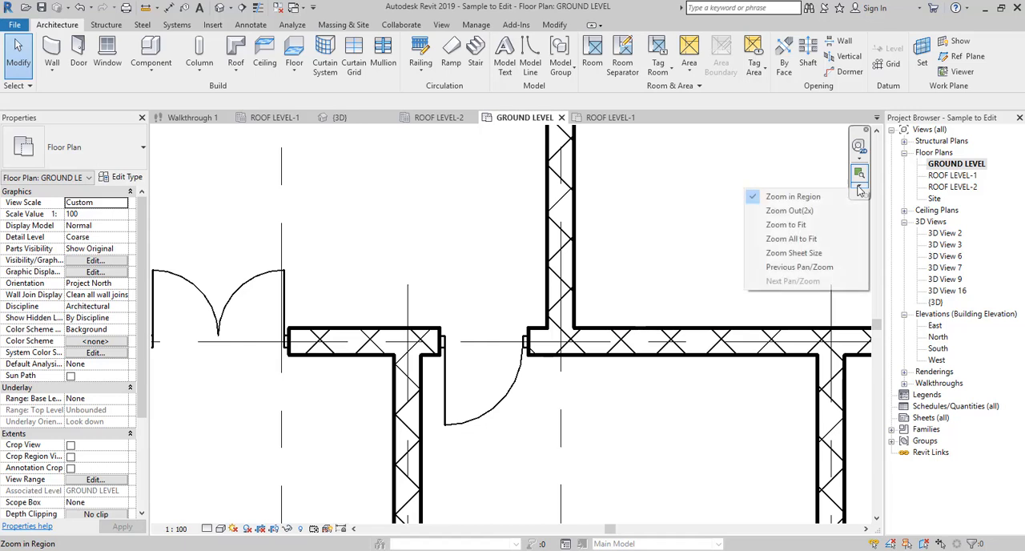
pyautogui.click(824, 213)
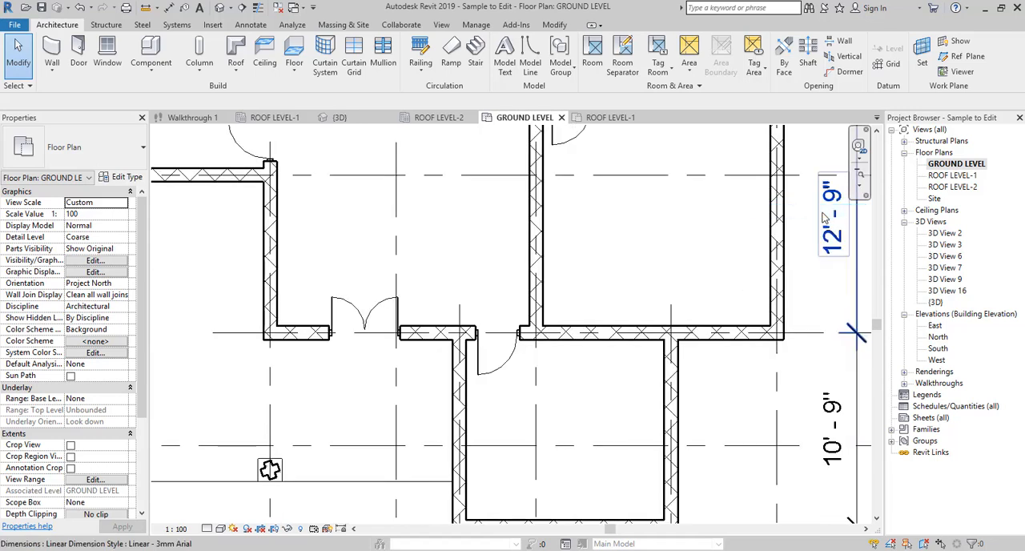
pyautogui.click(859, 193)
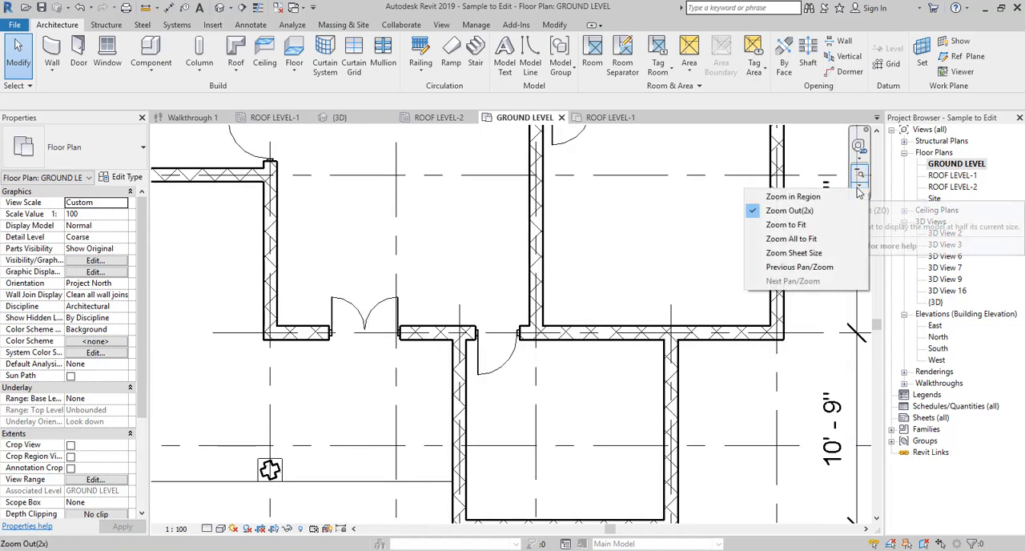
pyautogui.click(815, 227)
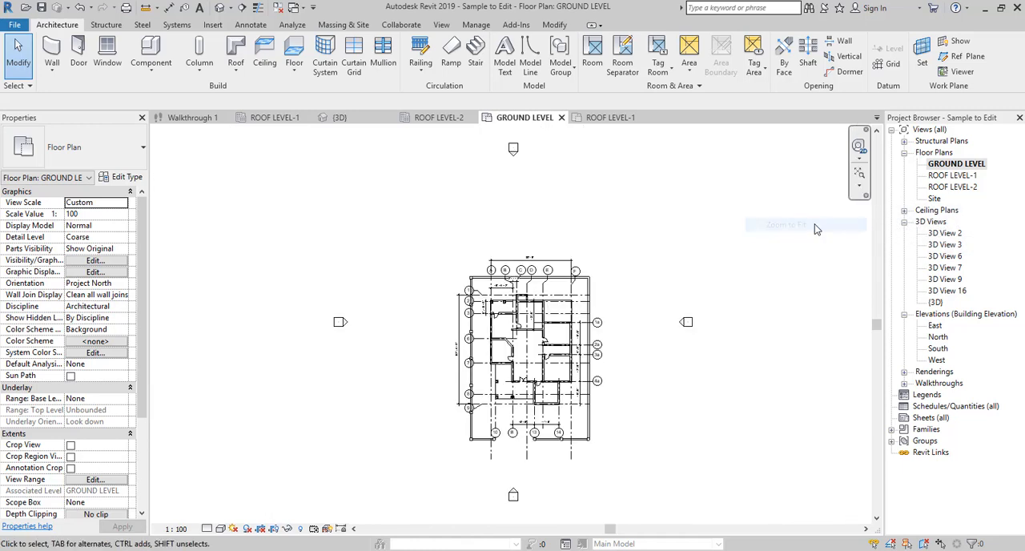
pyautogui.click(860, 181)
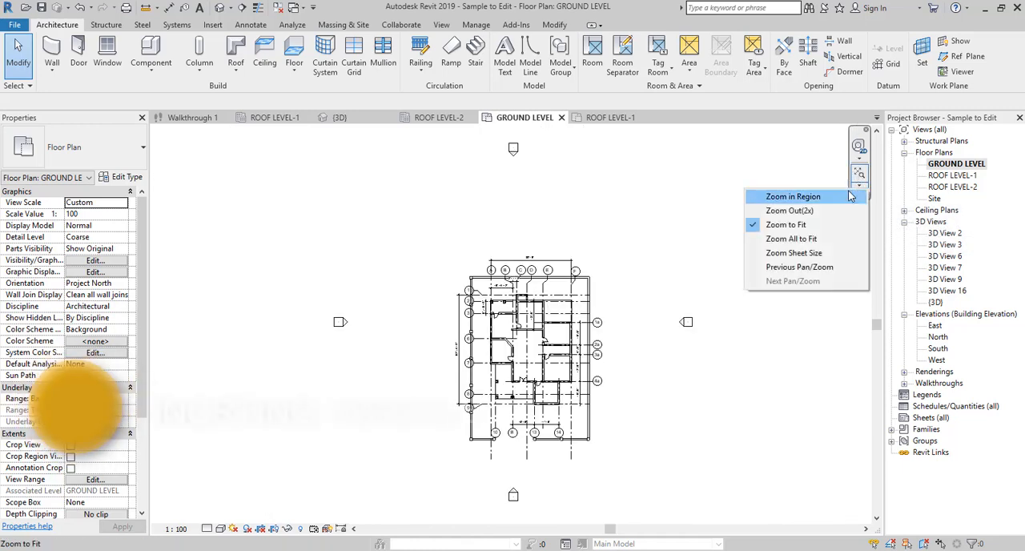
pyautogui.click(841, 196)
pyautogui.moveTo(579, 284); pyautogui.dragTo(481, 410)
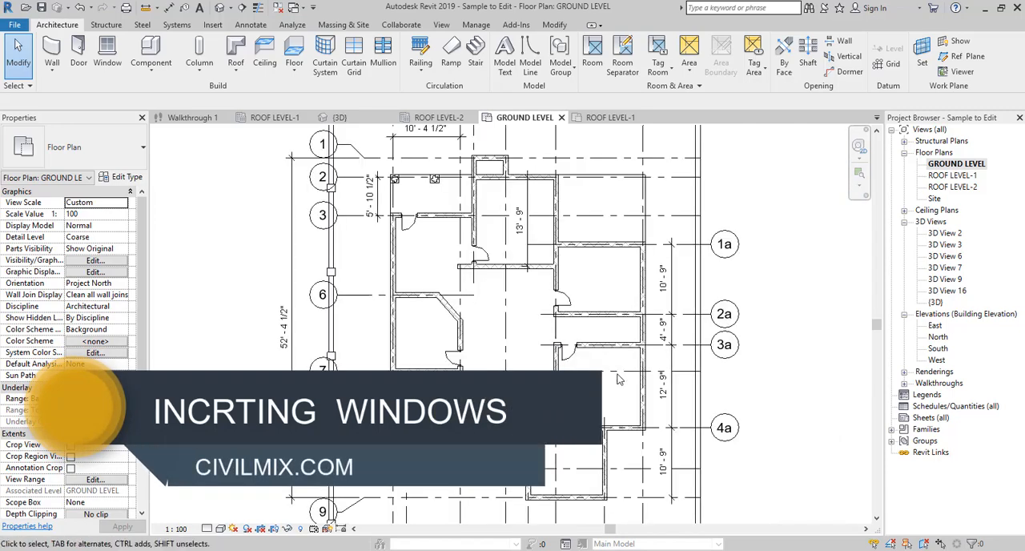
pyautogui.moveTo(621, 378); pyautogui.dragTo(619, 362, button='middle')
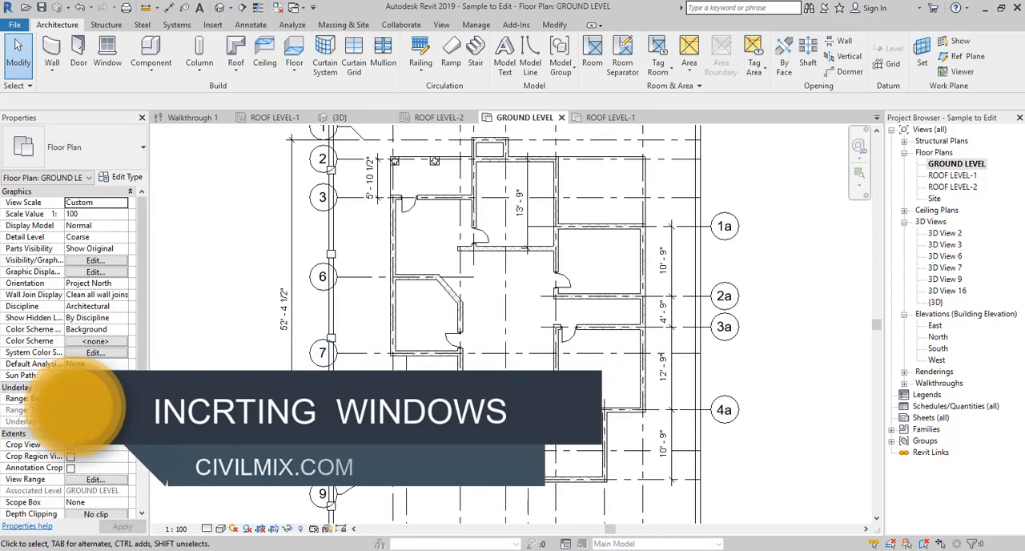
# - Start the Window command and browse from its type properties to the Windows folder of the South Asia family library
pyautogui.click(107, 54)
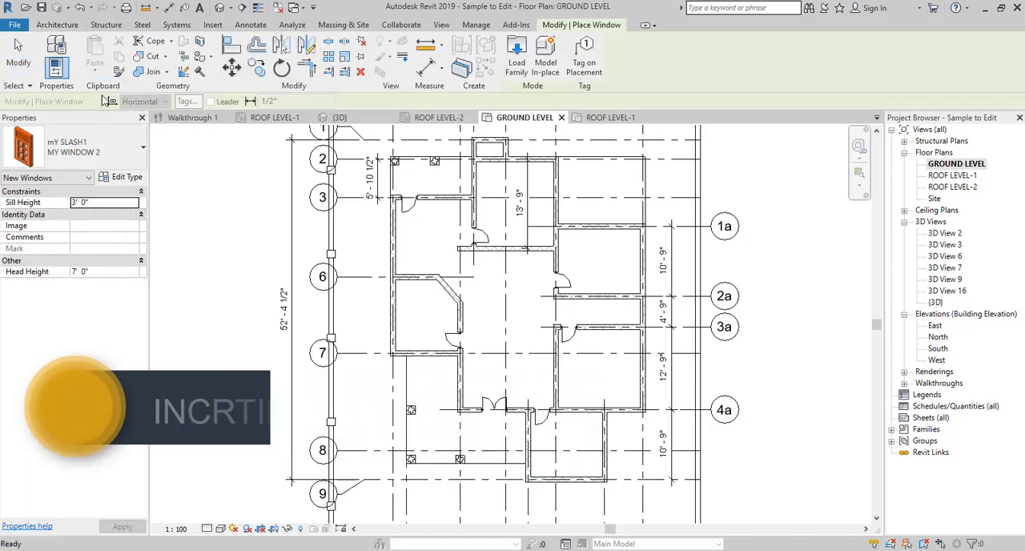
pyautogui.click(121, 176)
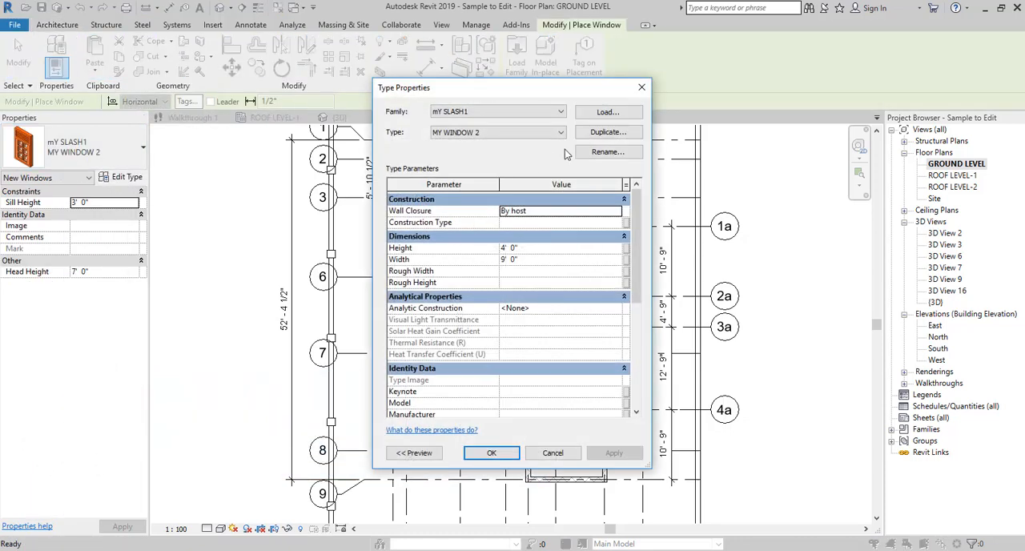
pyautogui.click(606, 114)
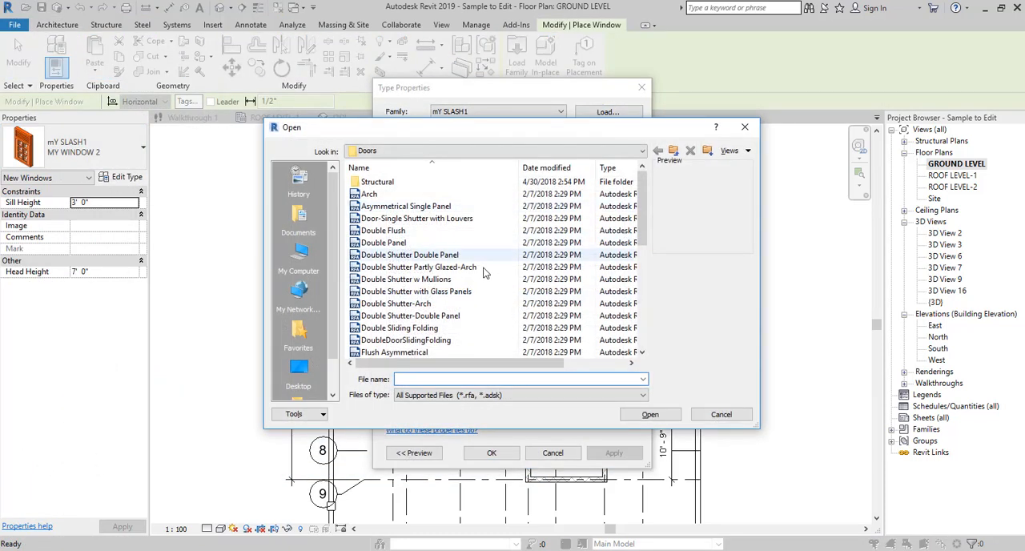
pyautogui.click(385, 230)
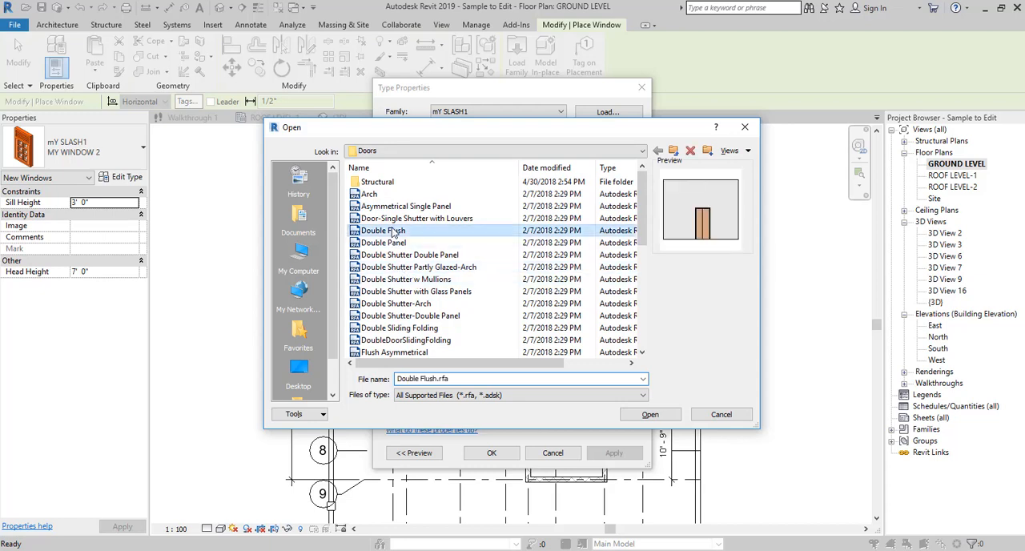
pyautogui.click(673, 152)
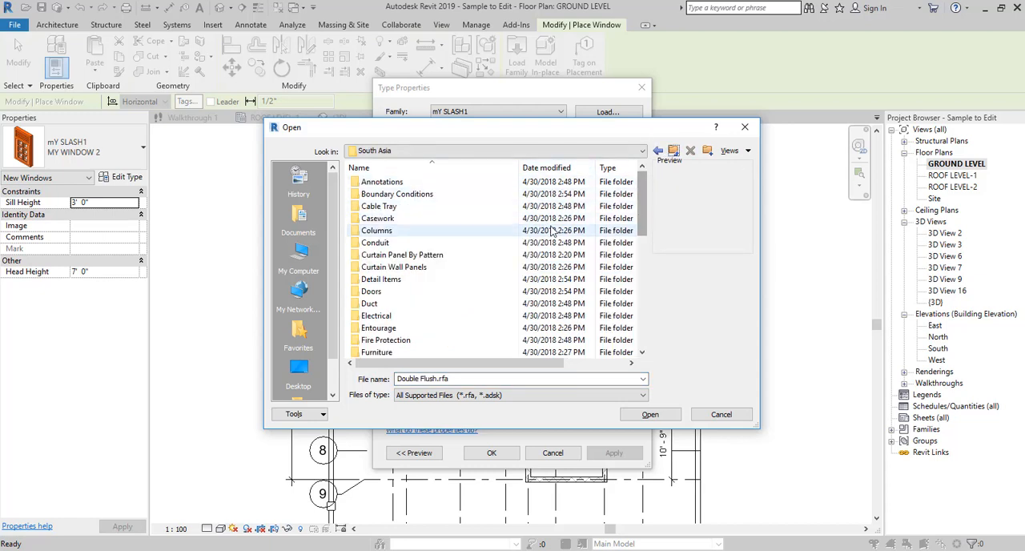
pyautogui.scroll(-5, 551, 232)
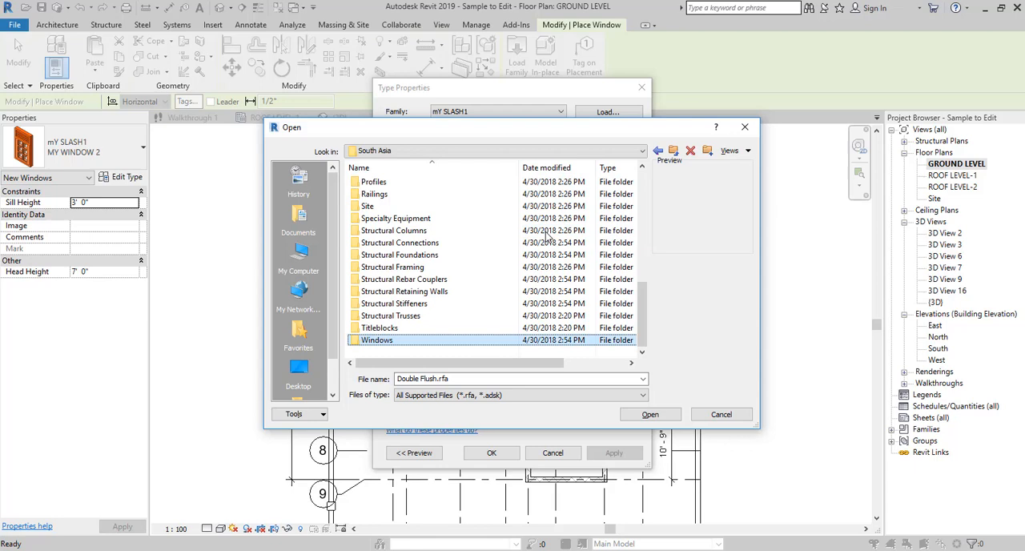
pyautogui.doubleClick(481, 340)
# - Preview the window families, load Double Shutter(Mullions) with Fixed Glass and accept its 1200x1500 mm type for placement
pyautogui.click(461, 317)
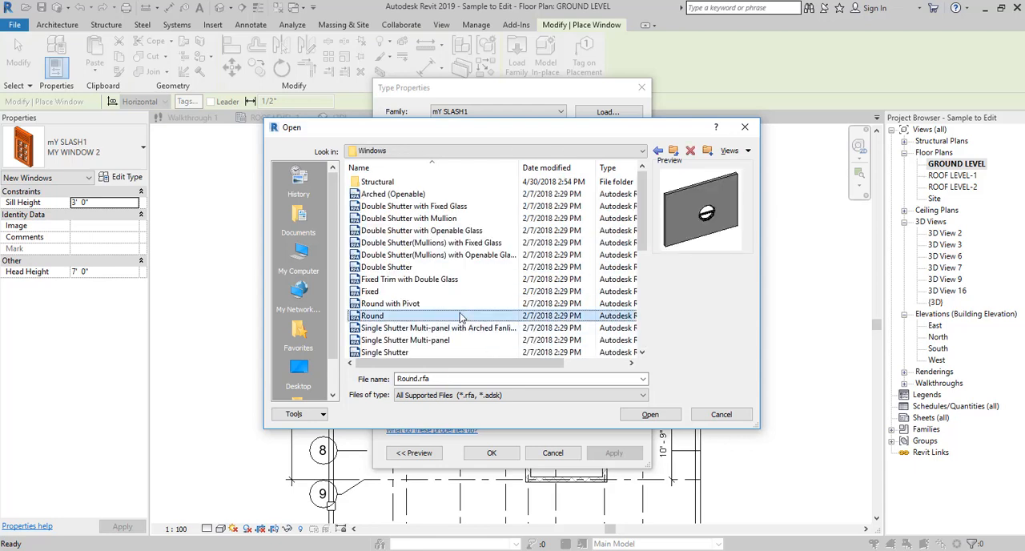
pyautogui.press('Up')
pyautogui.press('Up')
pyautogui.press('Up')
pyautogui.press('Up')
pyautogui.press('Up')
pyautogui.press('Up')
pyautogui.press('Up')
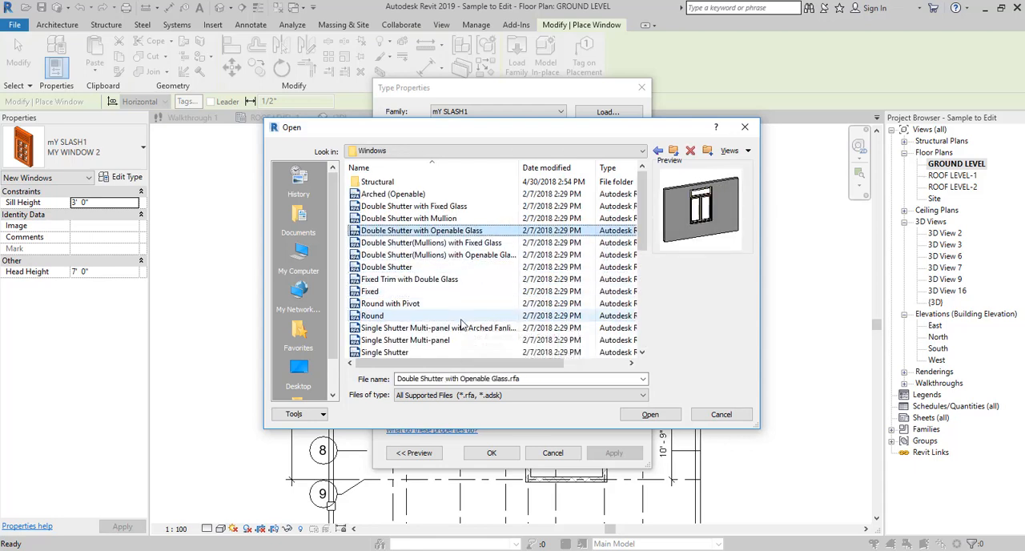
pyautogui.press('Down')
pyautogui.click(647, 418)
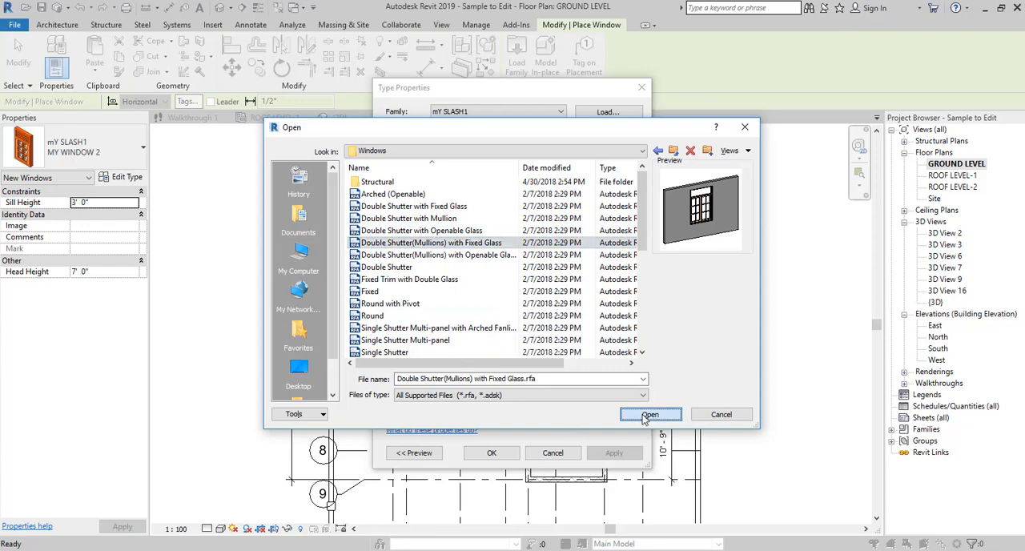
pyautogui.click(491, 453)
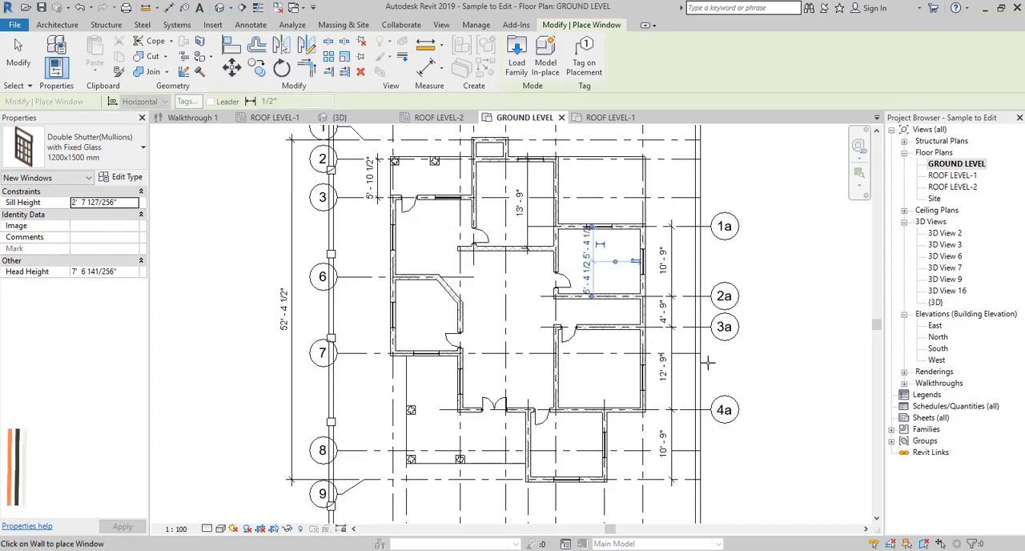
# - Flip the facing of the outer-wall window between gridlines 6 and 7 to the other side and back again
pyautogui.click(858, 173)
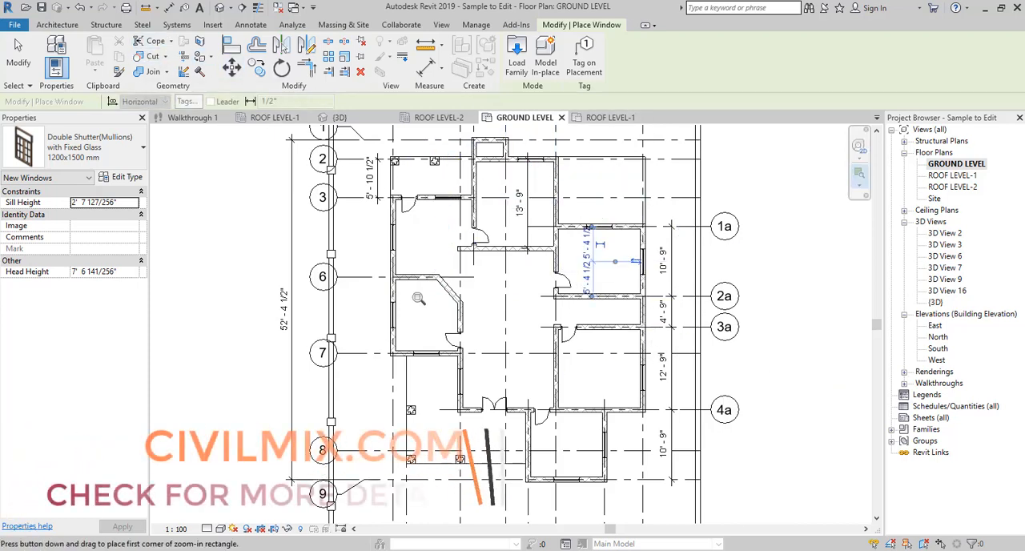
pyautogui.moveTo(412, 288); pyautogui.dragTo(371, 337)
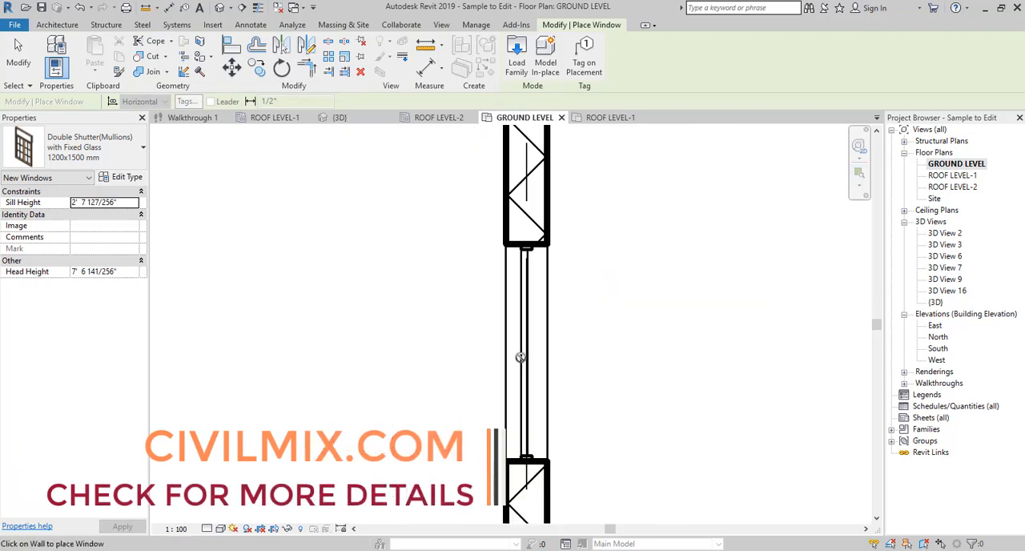
pyautogui.click(520, 357)
pyautogui.press('Escape')
pyautogui.click(521, 357)
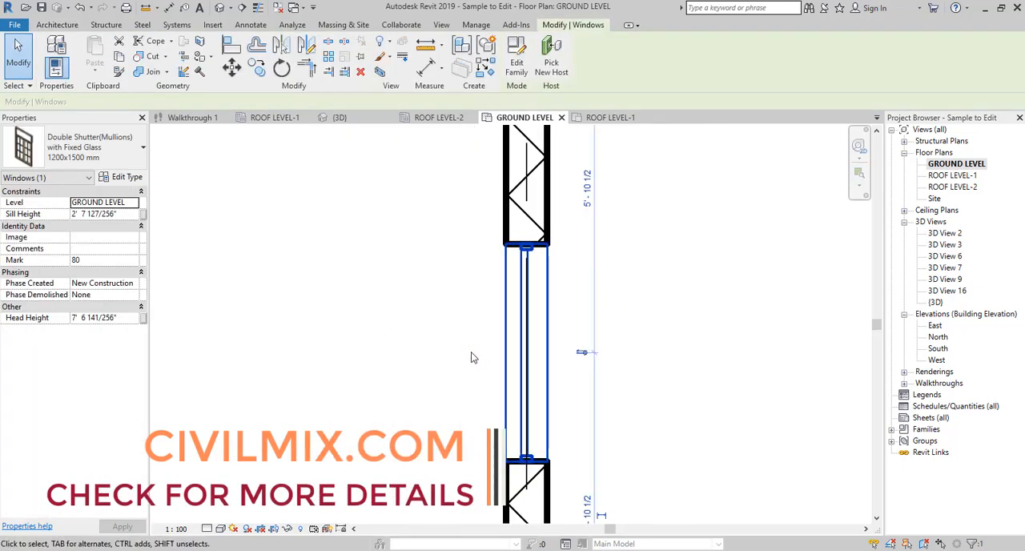
pyautogui.press('space')
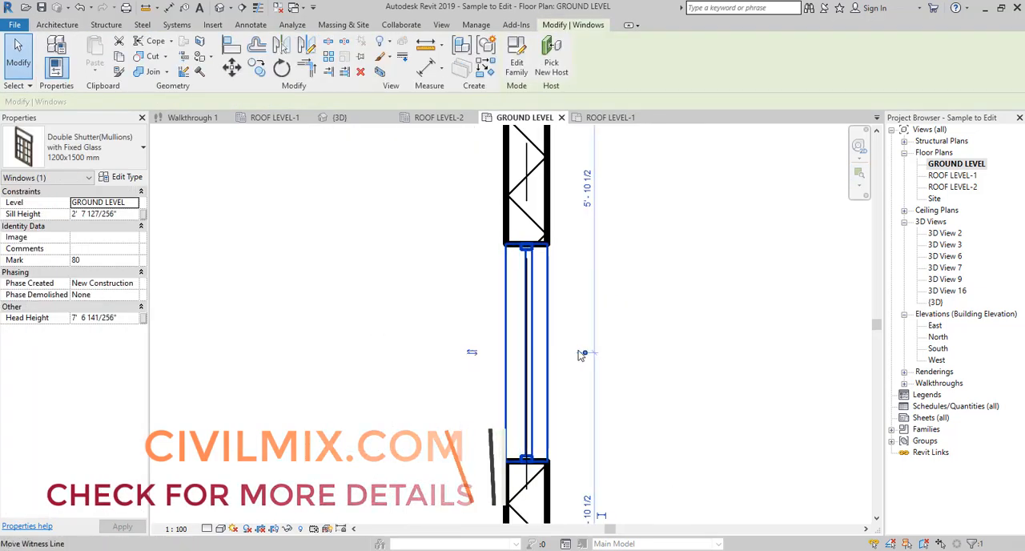
pyautogui.click(471, 354)
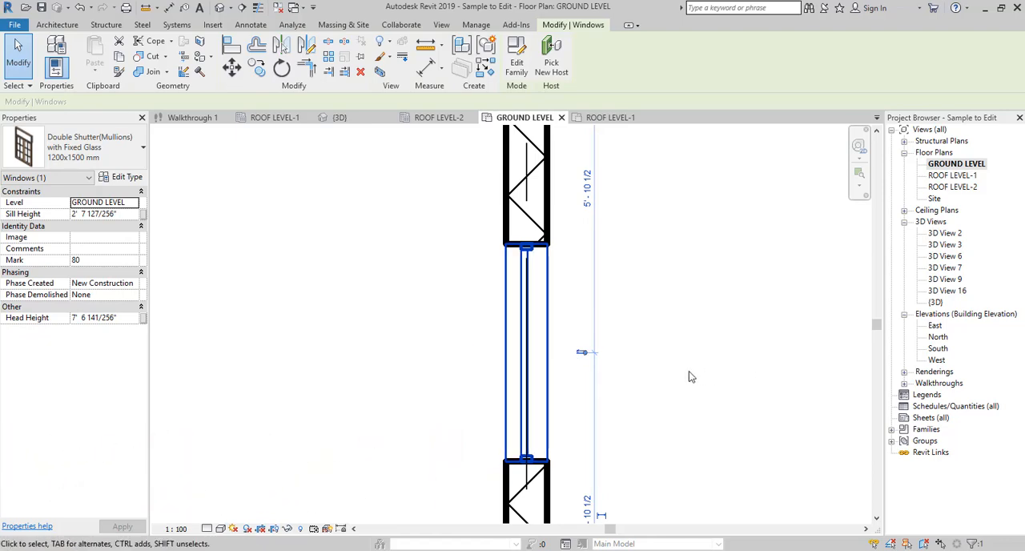
# - Open the {3D} view and inspect the placed doors and windows from the front and from the back-right side of the house
pyautogui.doubleClick(935, 302)
pyautogui.moveTo(675, 443); pyautogui.dragTo(663, 388, button='middle')
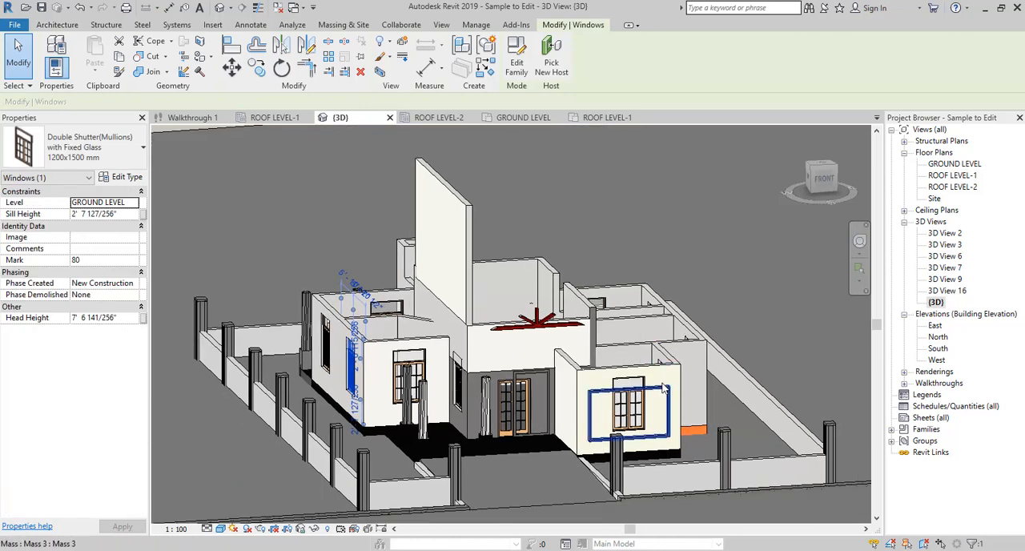
pyautogui.press('Escape')
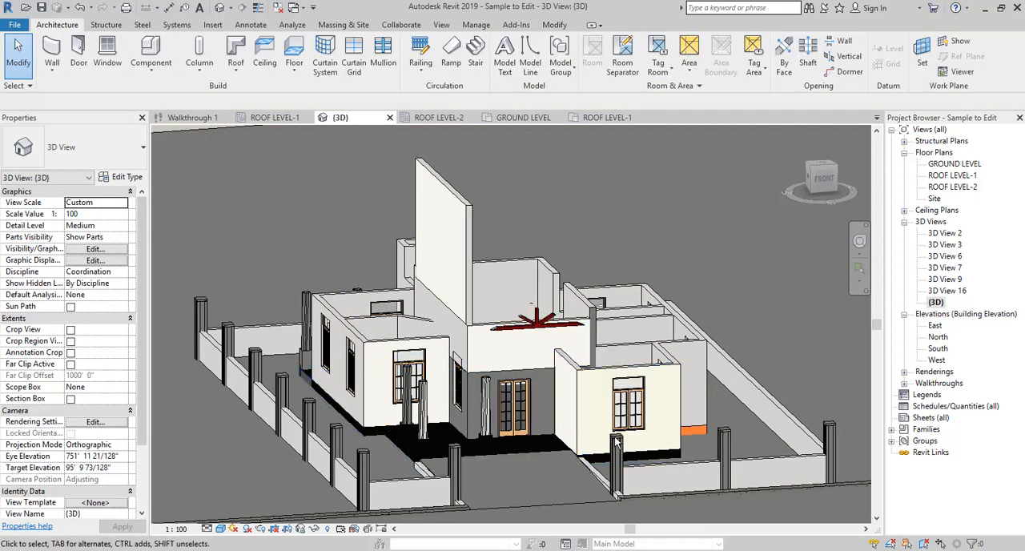
pyautogui.keyDown('shift'); pyautogui.moveTo(585, 379); pyautogui.dragTo(304, 439, button='middle'); pyautogui.keyUp('shift')
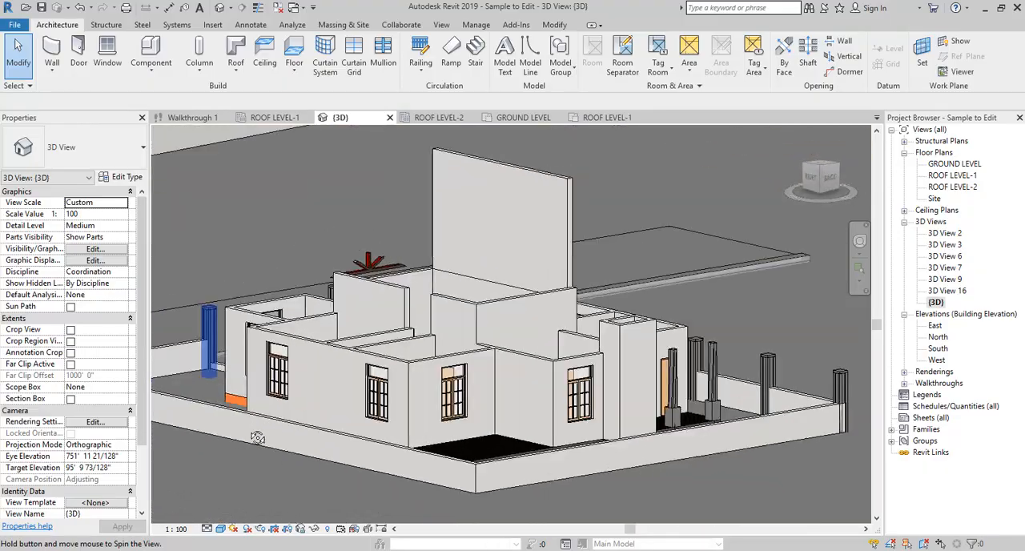